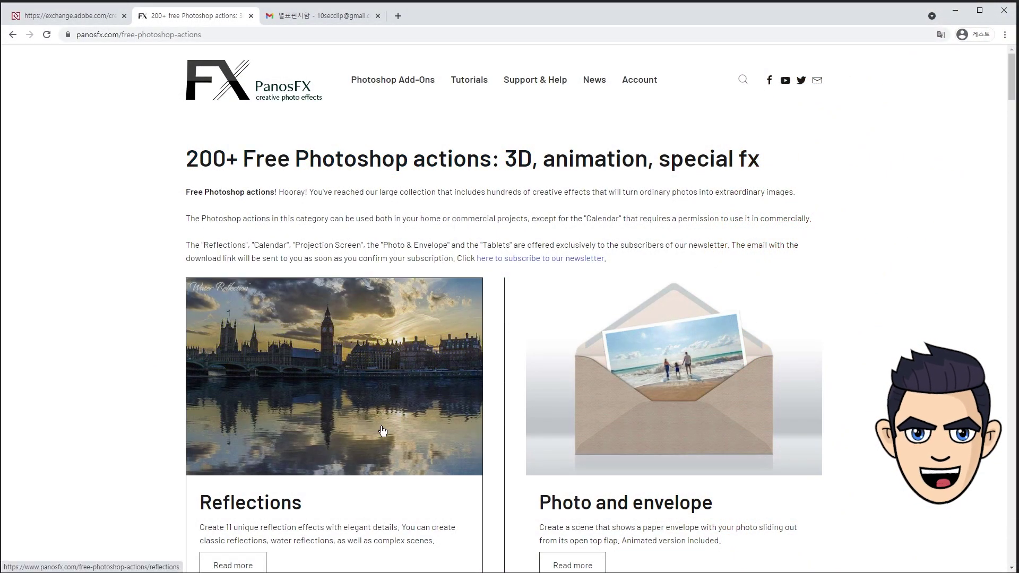
Step: Open the Reflections action set page from PanosFX's free Photoshop actions list
click(382, 430)
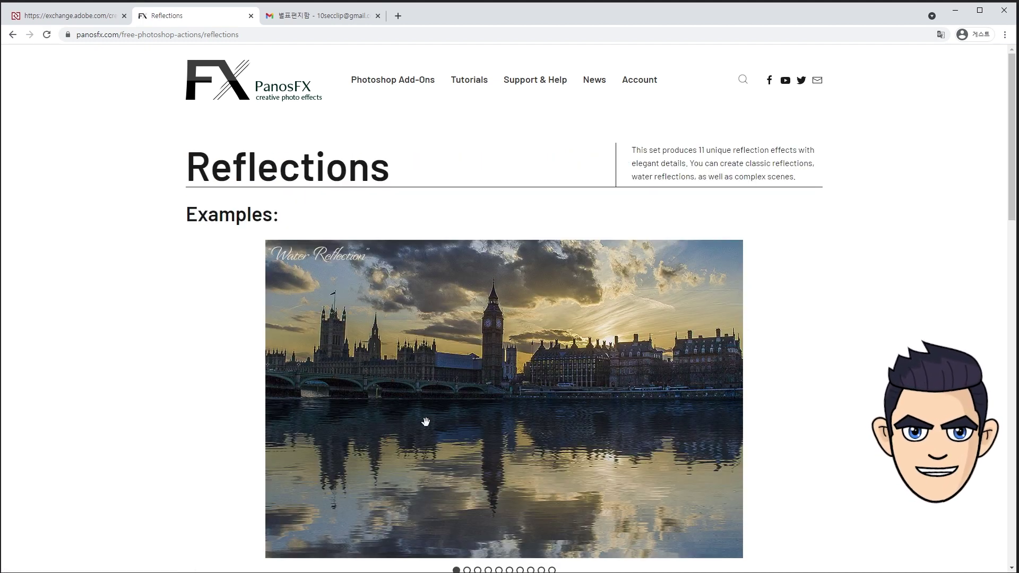
Step: Subscribe to the PanosFX newsletter with your e-mail address, accepting the privacy policy
scroll(397, 422, down, 2)
scroll(398, 423, down, 3)
click(240, 443)
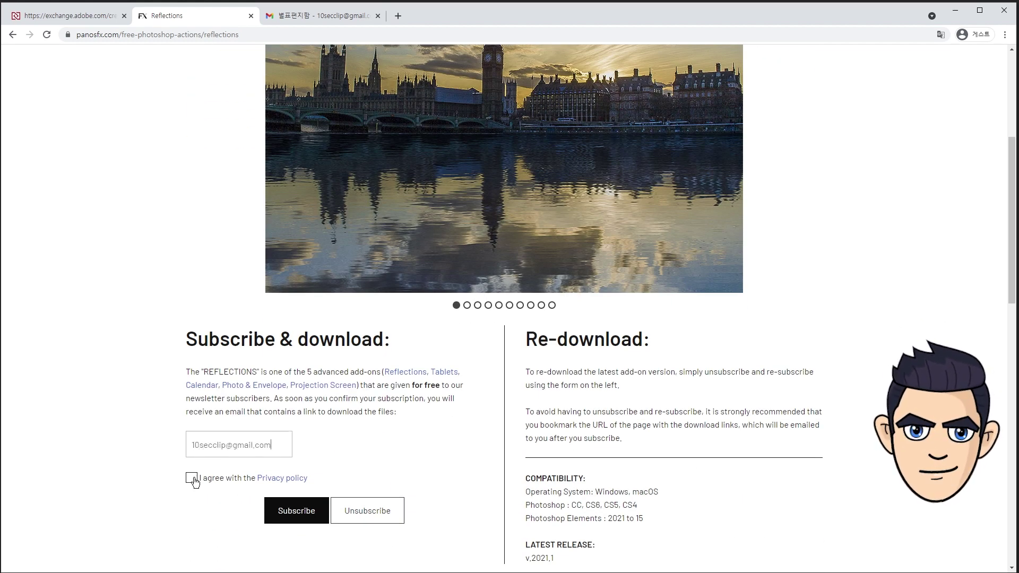
click(192, 479)
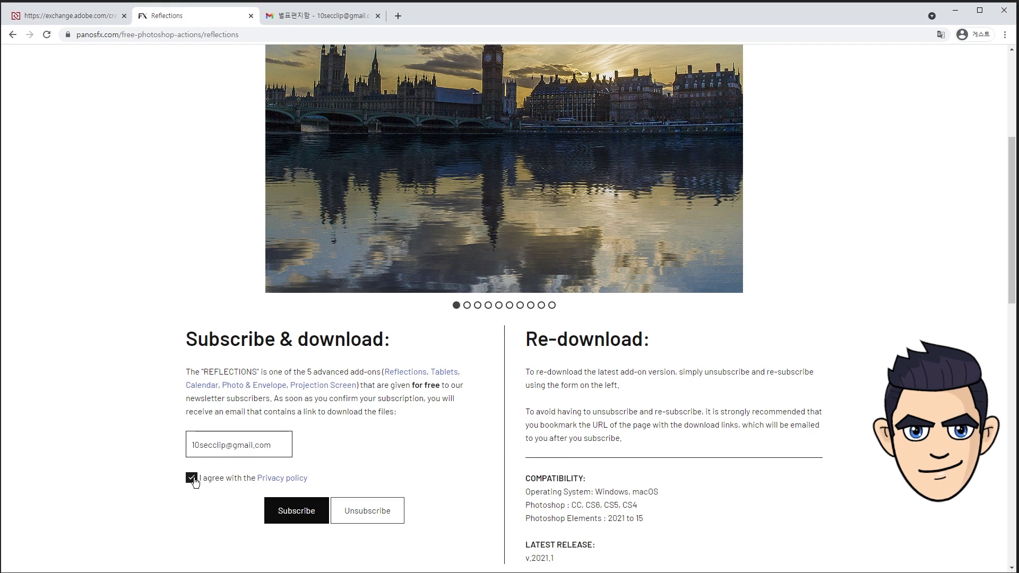
click(291, 515)
Step: Confirm the subscription via the PanosFX e-mail link in Gmail
key(ctrl+Tab)
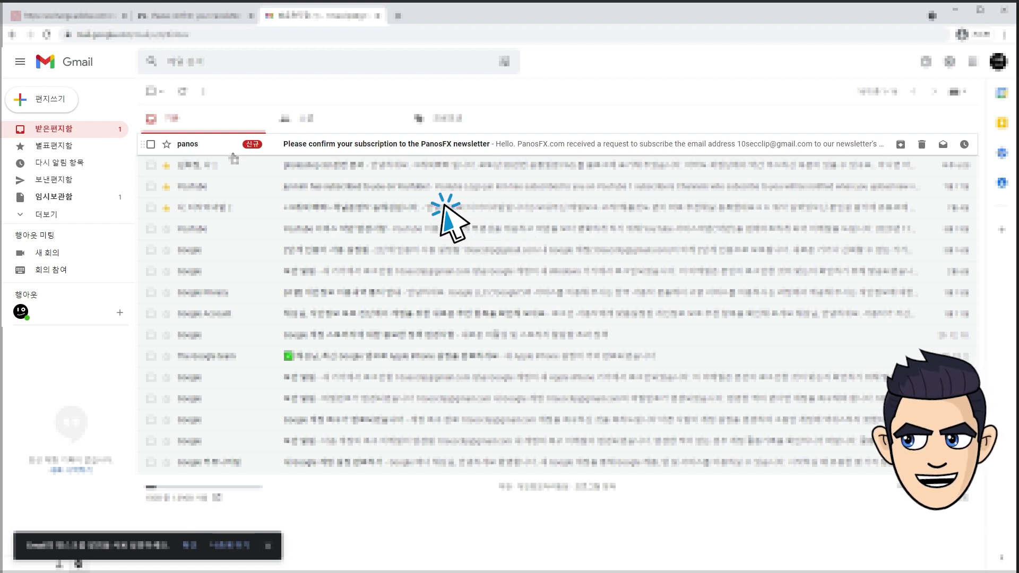
click(308, 143)
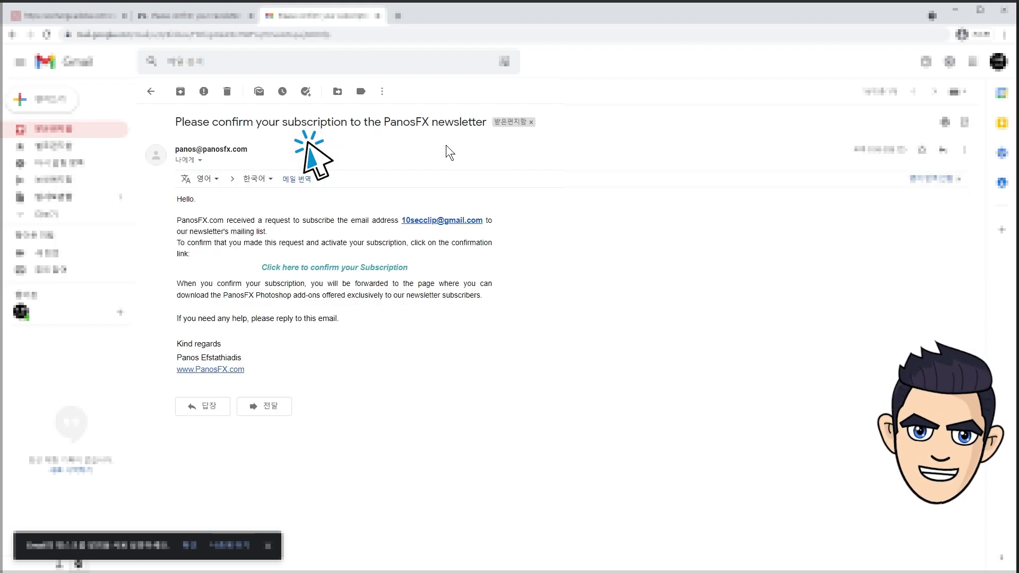
click(371, 267)
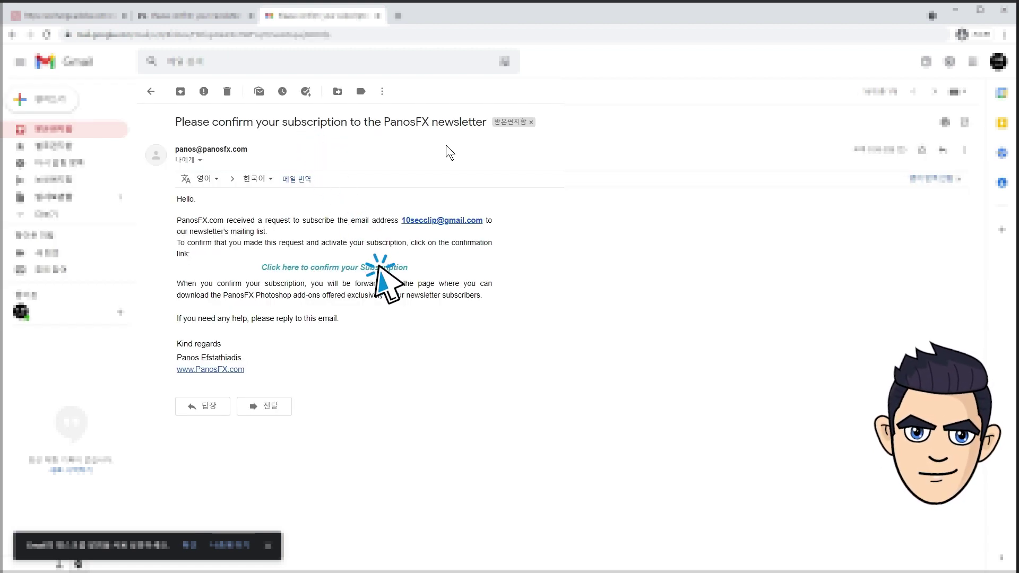
scroll(359, 292, down, 3)
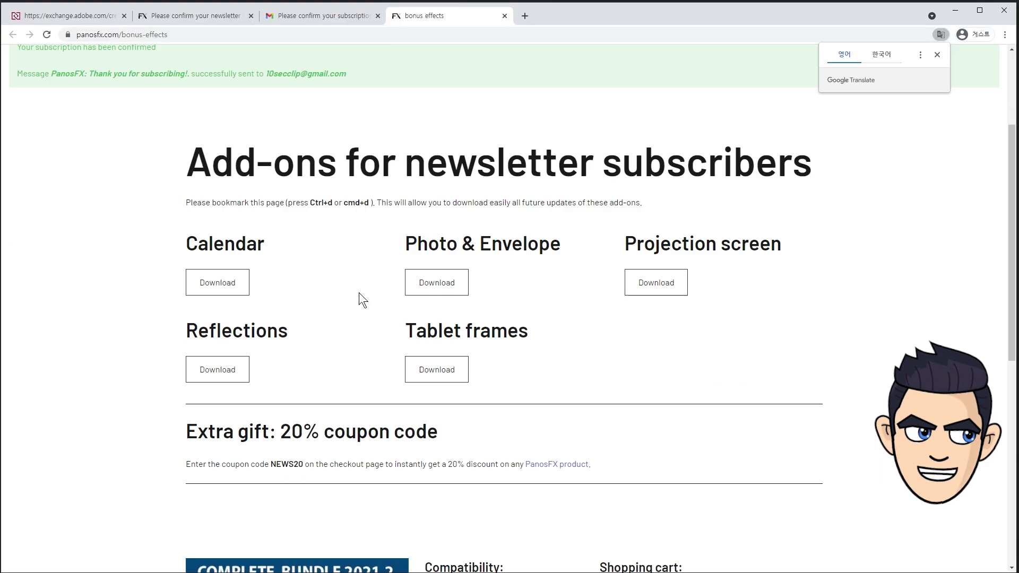
Step: Download the Reflections zip and move it into the reflections folder
click(224, 376)
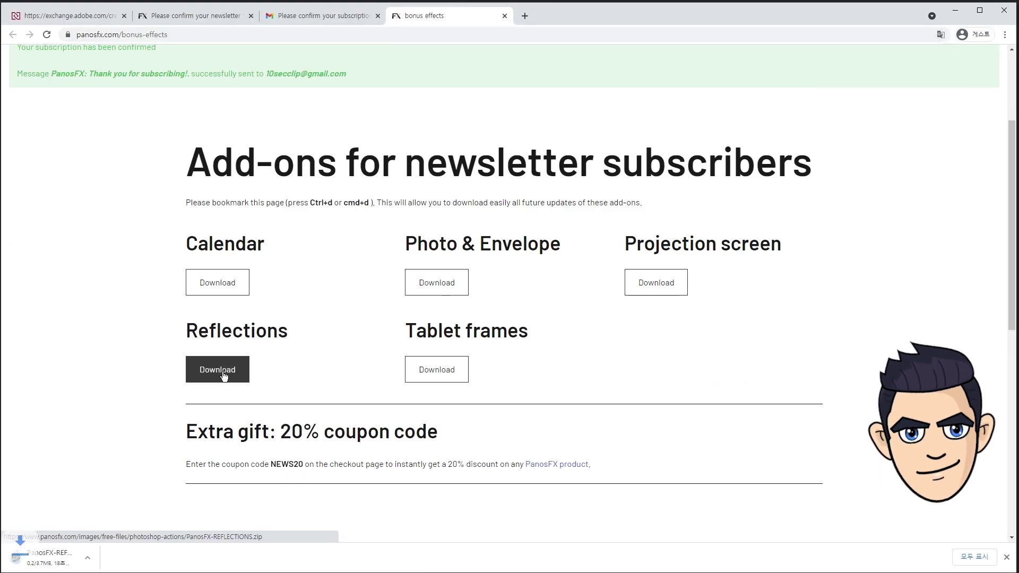
double_click(136, 99)
right_click(135, 99)
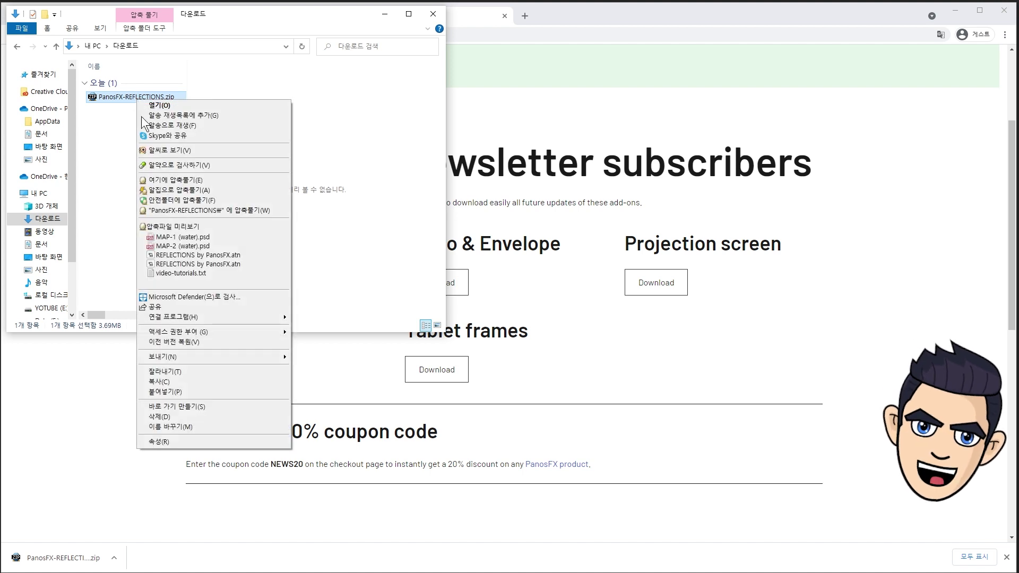
click(174, 368)
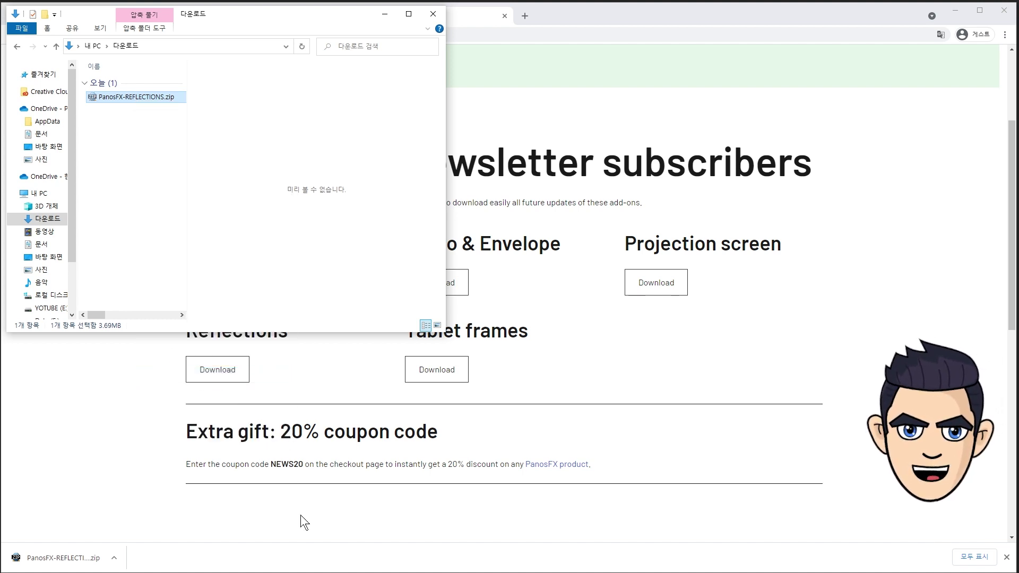
right_click(191, 230)
click(223, 315)
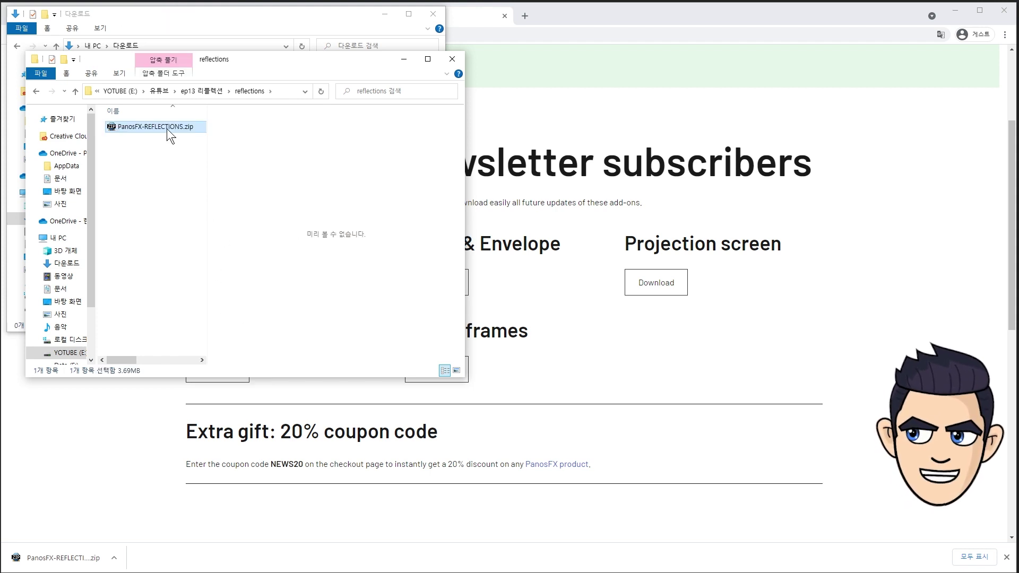
Step: Extract the zip and open its Photoshop actions folder with the REFLECTIONS by PanosFX file
right_click(167, 128)
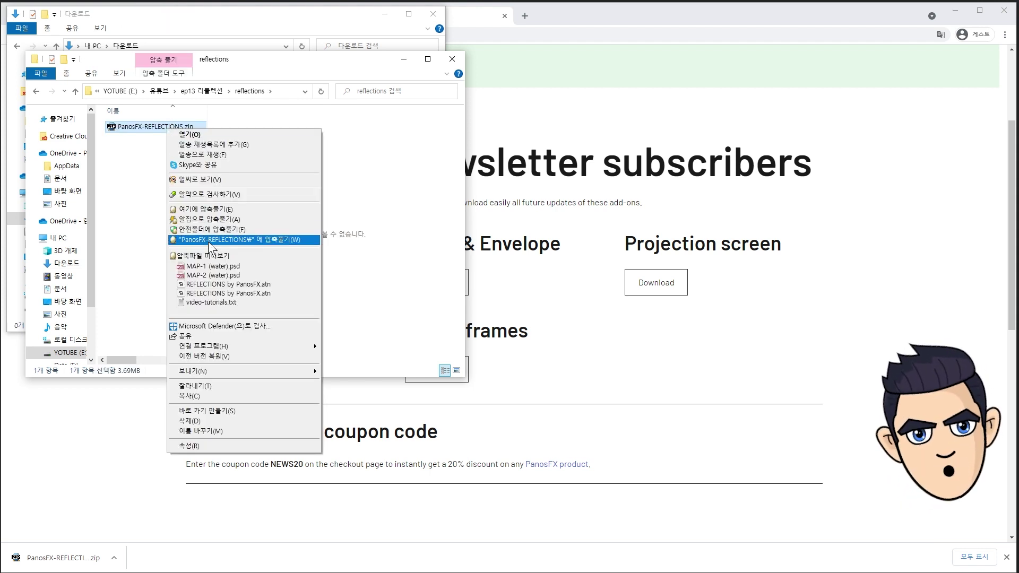
click(208, 240)
double_click(154, 127)
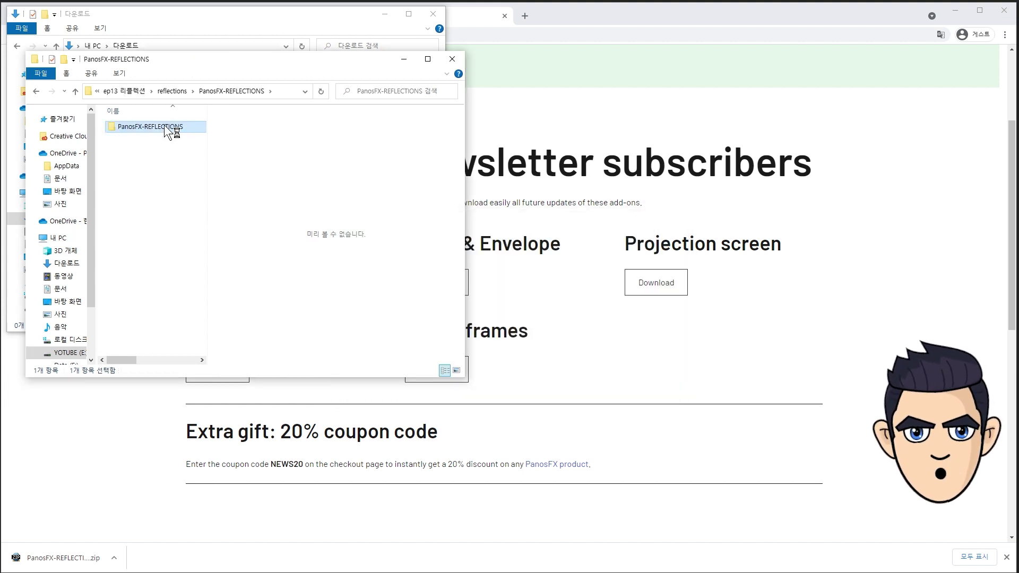
double_click(145, 127)
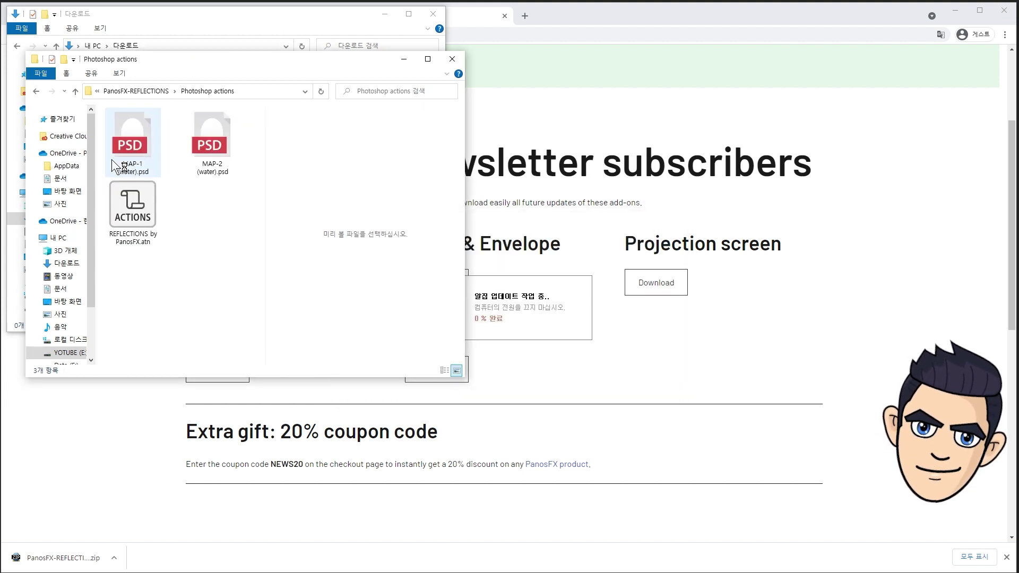
drag(145, 245, 183, 291)
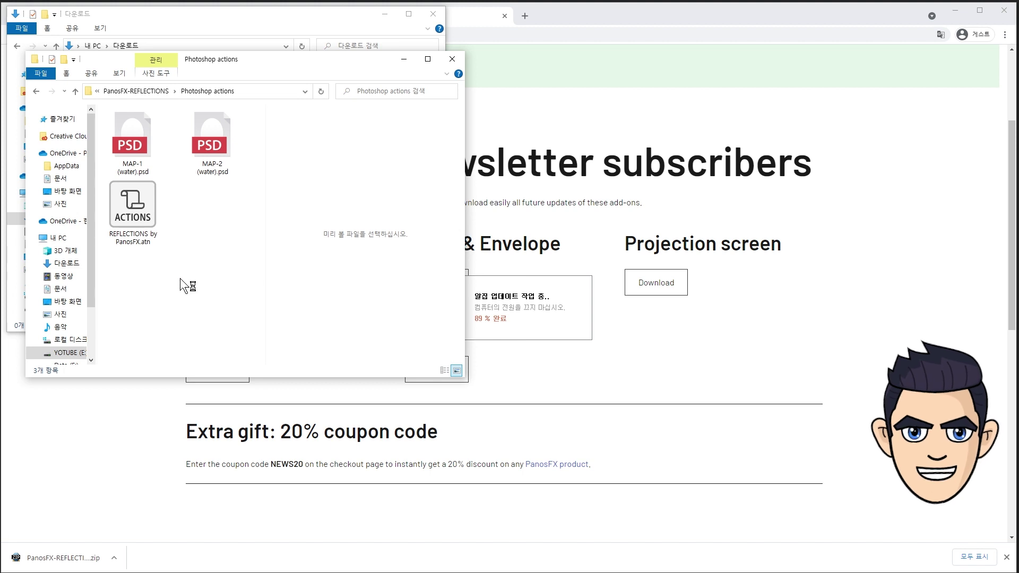
click(135, 210)
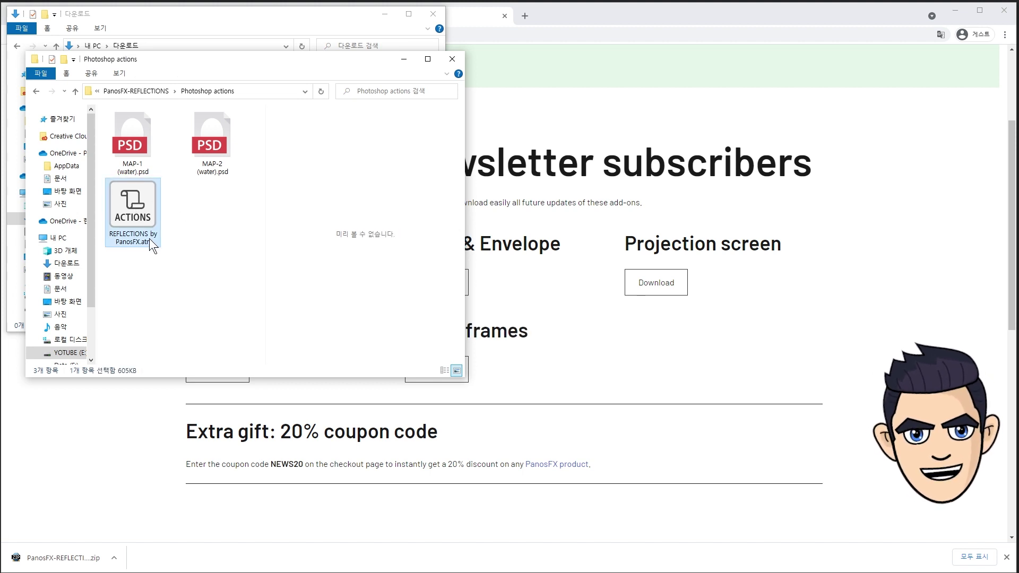
click(138, 146)
click(218, 231)
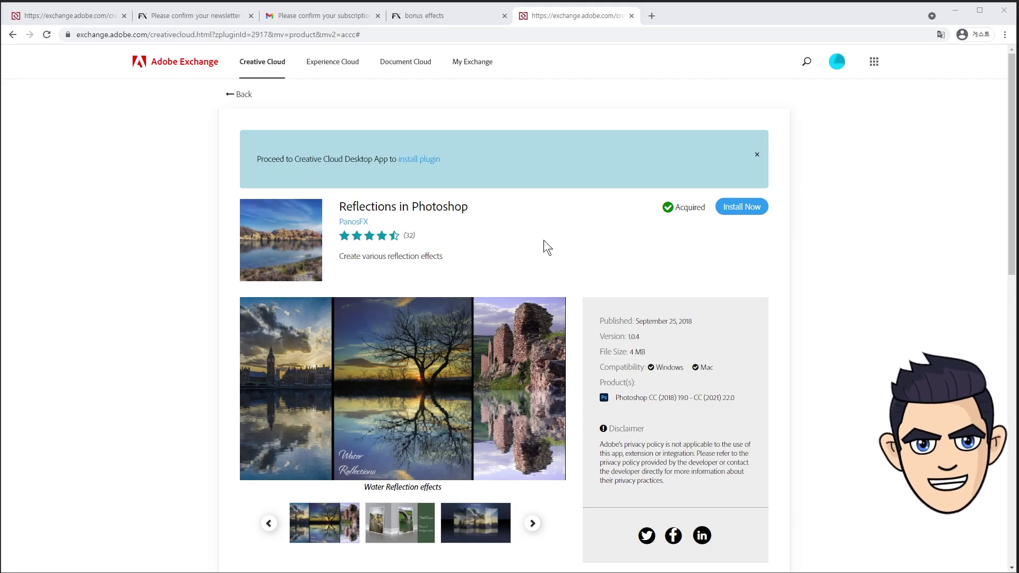
Step: Install Reflections in Photoshop from Adobe Exchange, allowing Creative Cloud Desktop to open
click(737, 211)
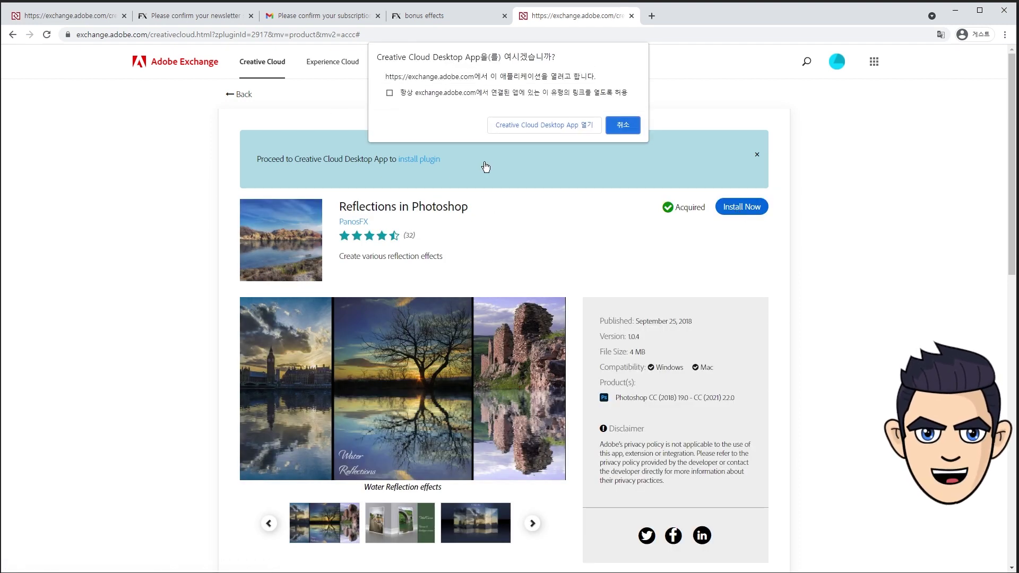
click(530, 125)
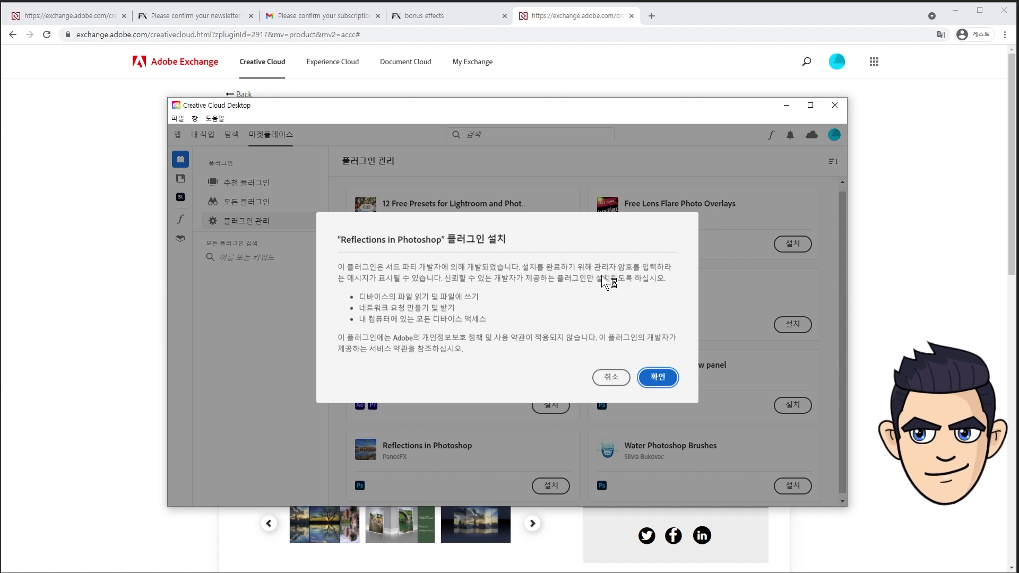
Step: Confirm the plugin install in Creative Cloud Desktop and open the installed PanosFX REFLECTIONS folder
click(658, 377)
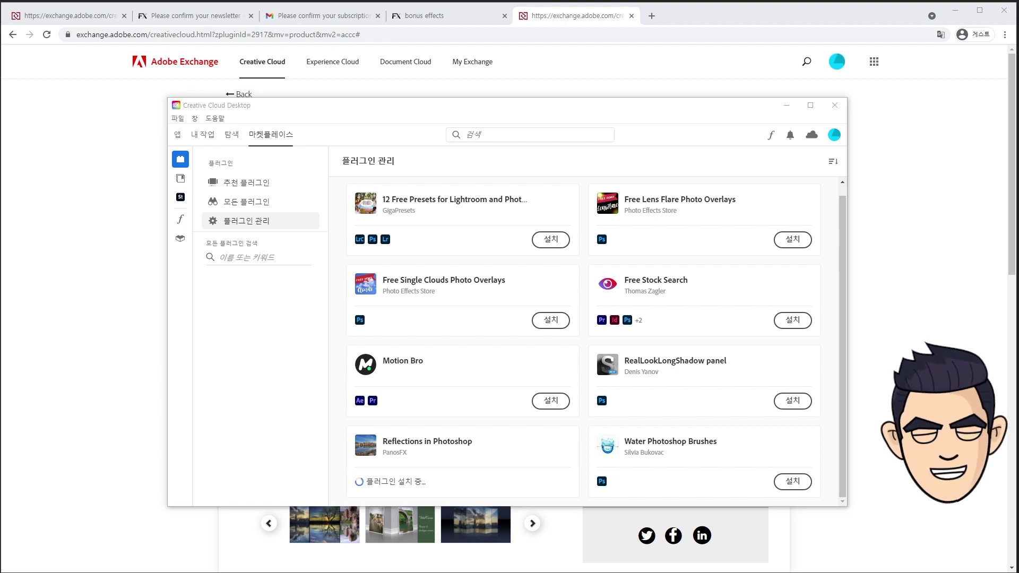
double_click(523, 281)
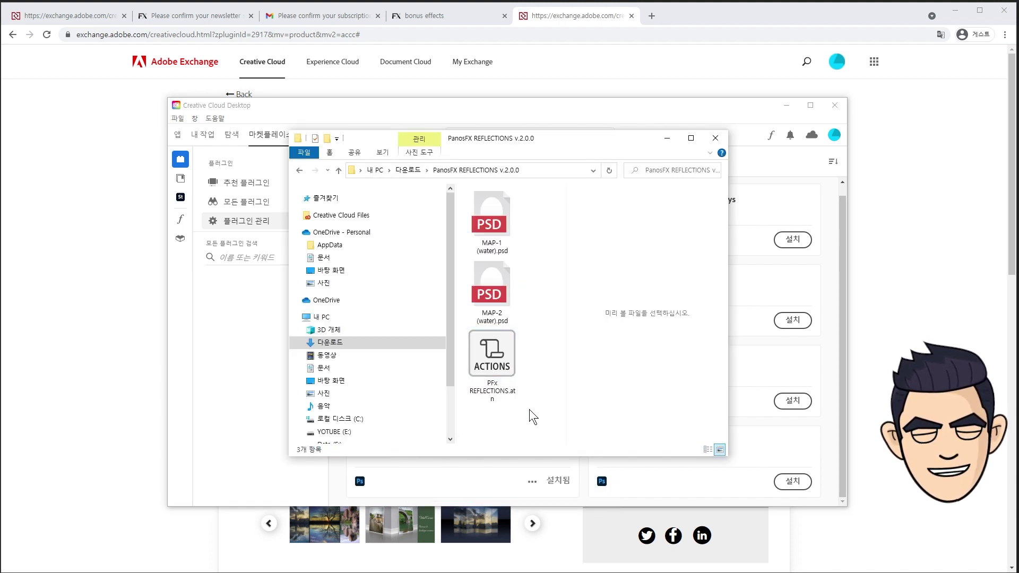
drag(539, 374, 484, 207)
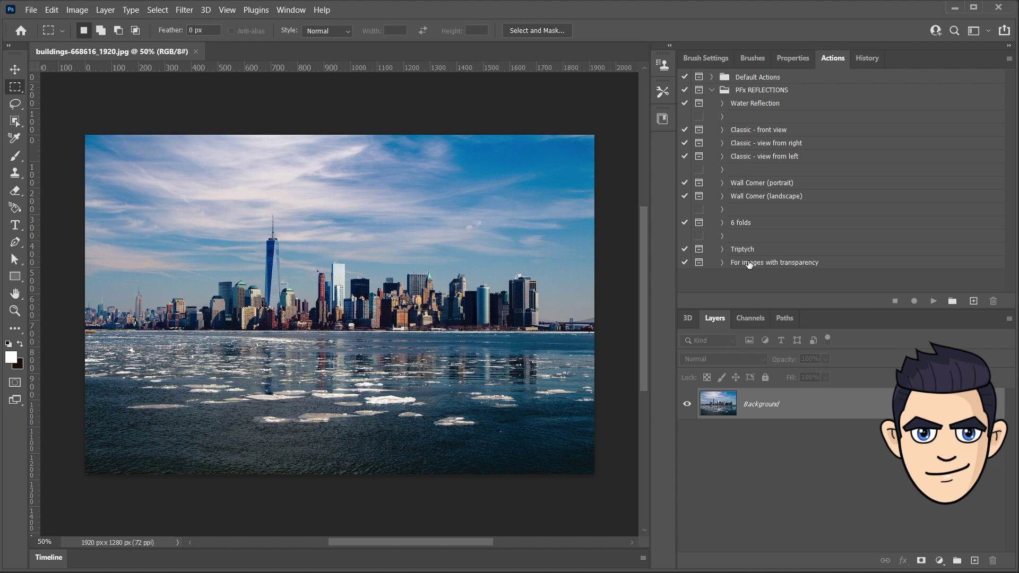
Step: Load REFLECTIONS by PanosFX.atn into the Actions panel, then drag that duplicate set to the trash
click(291, 9)
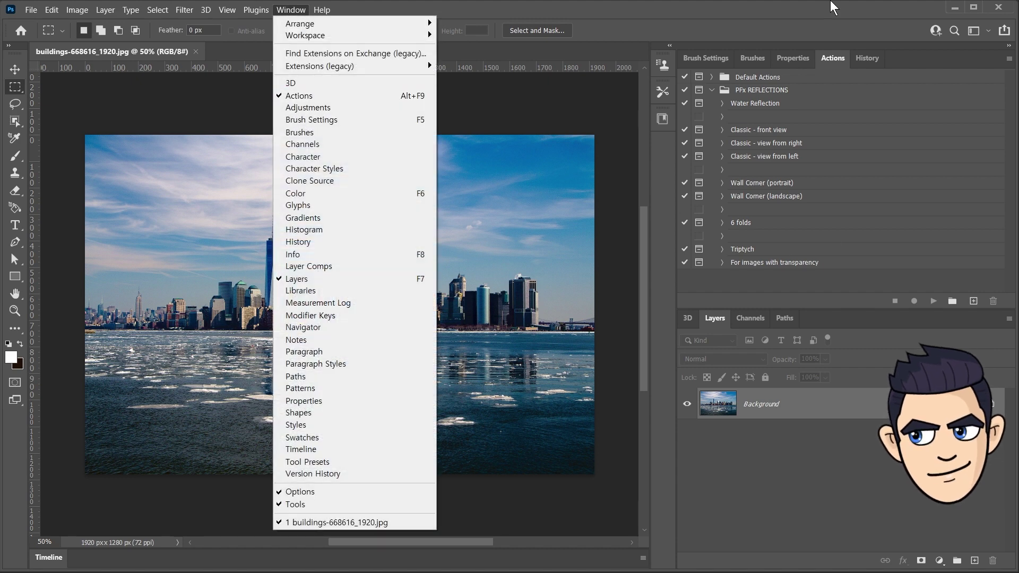
click(765, 103)
click(712, 91)
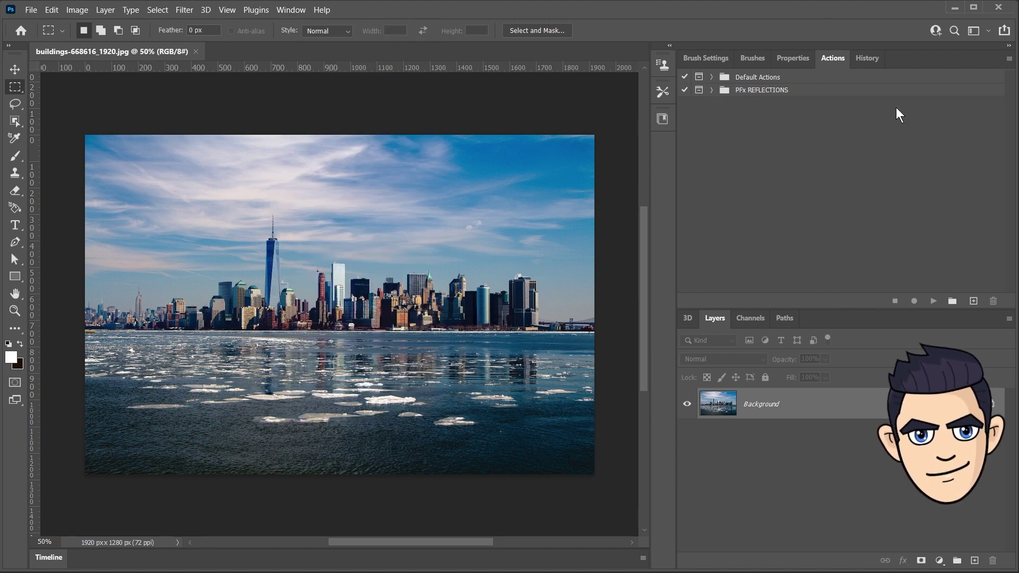
click(1009, 59)
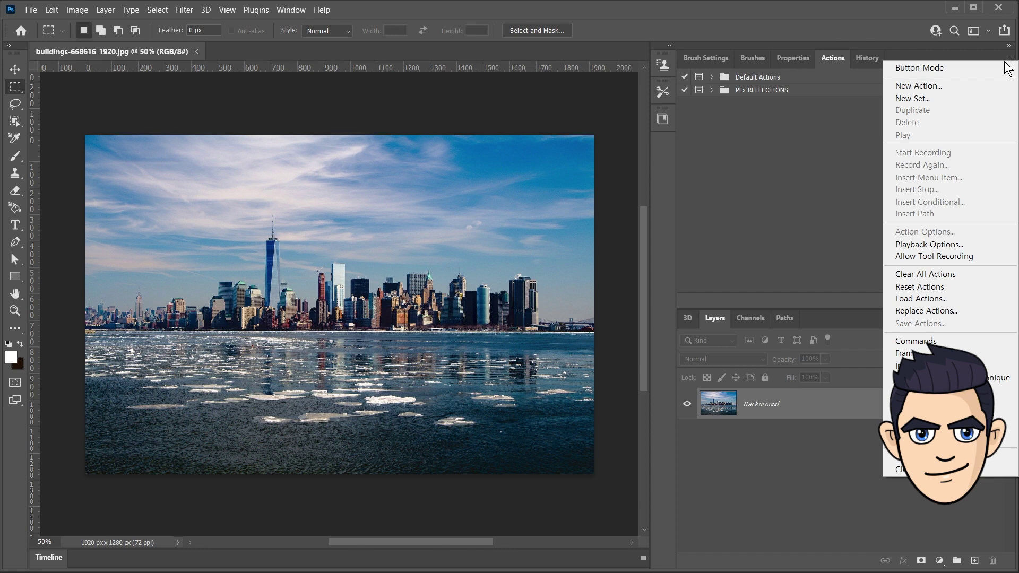
click(920, 298)
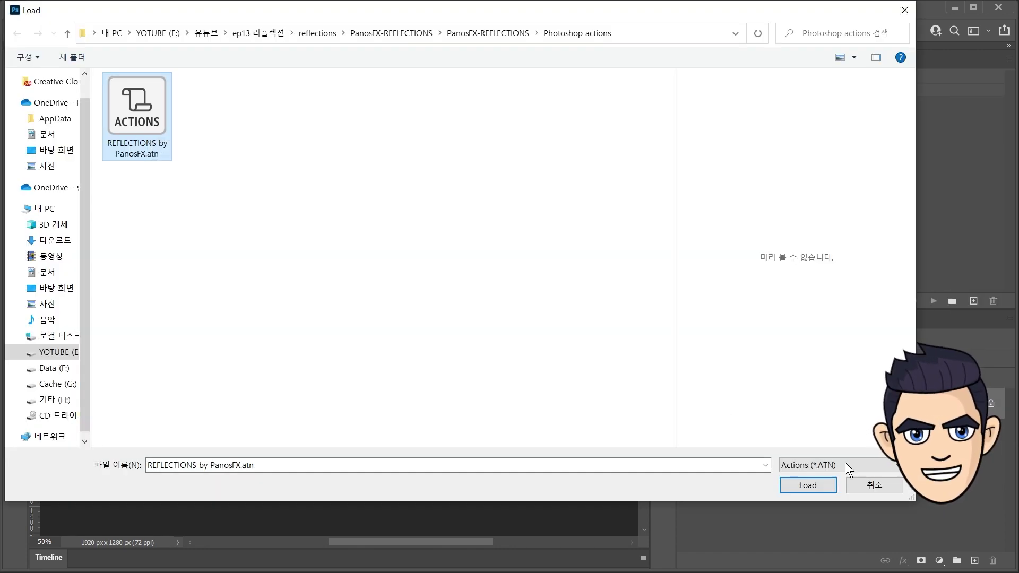
click(812, 483)
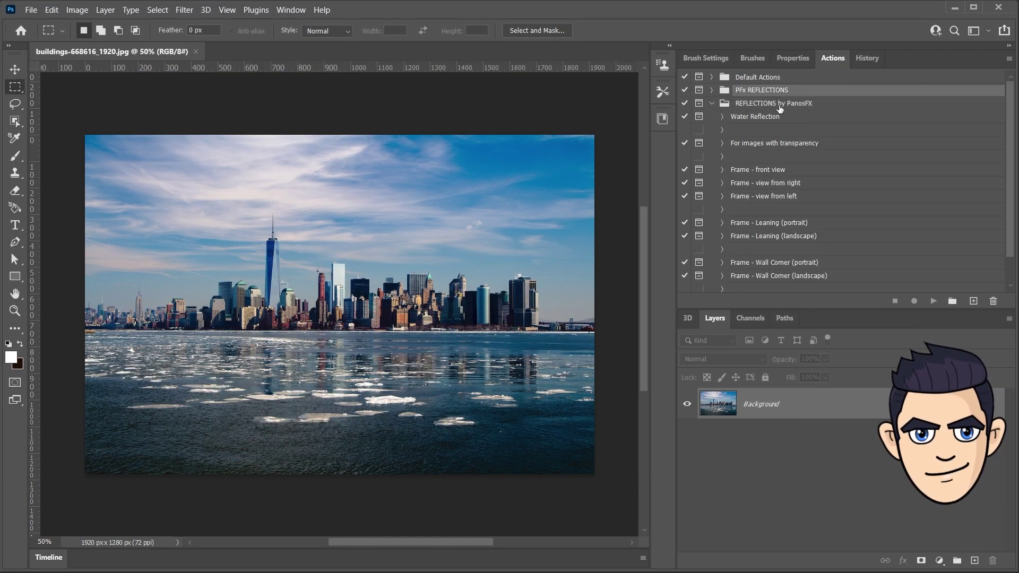
drag(784, 101, 991, 293)
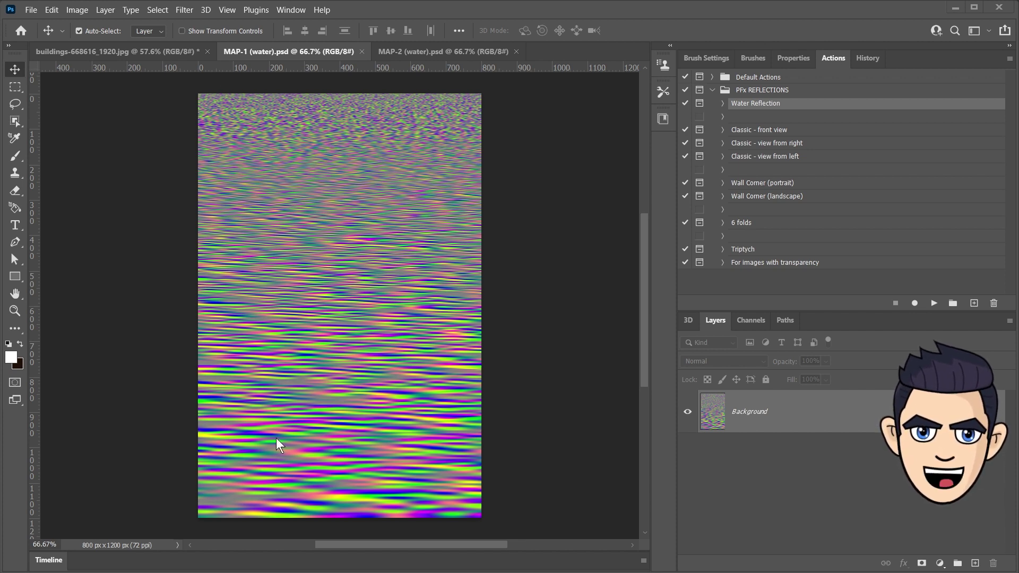
Step: View the MAP-2 (water).psd map, then return to the buildings-668616_1920.jpg skyline
click(424, 56)
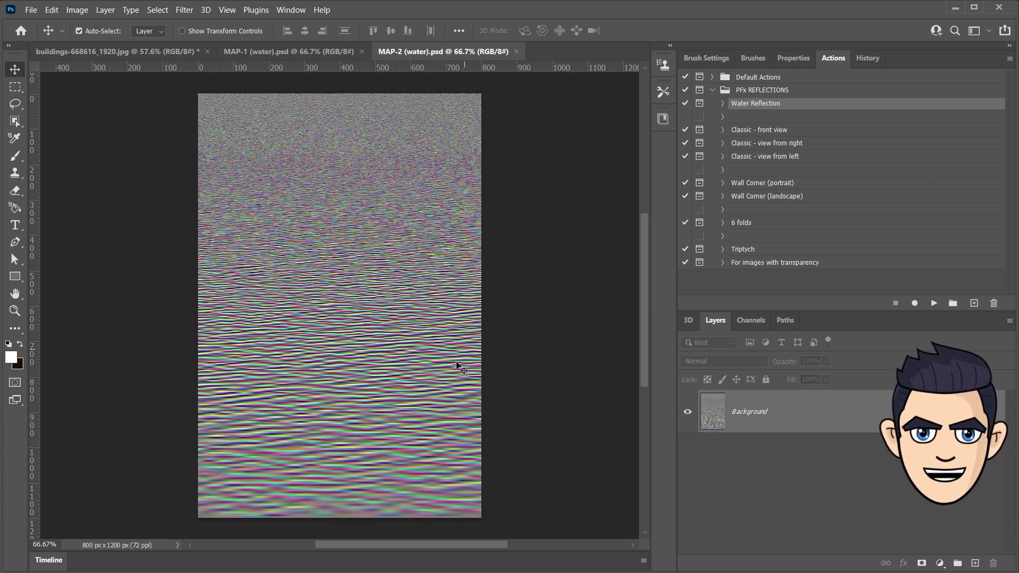
click(143, 53)
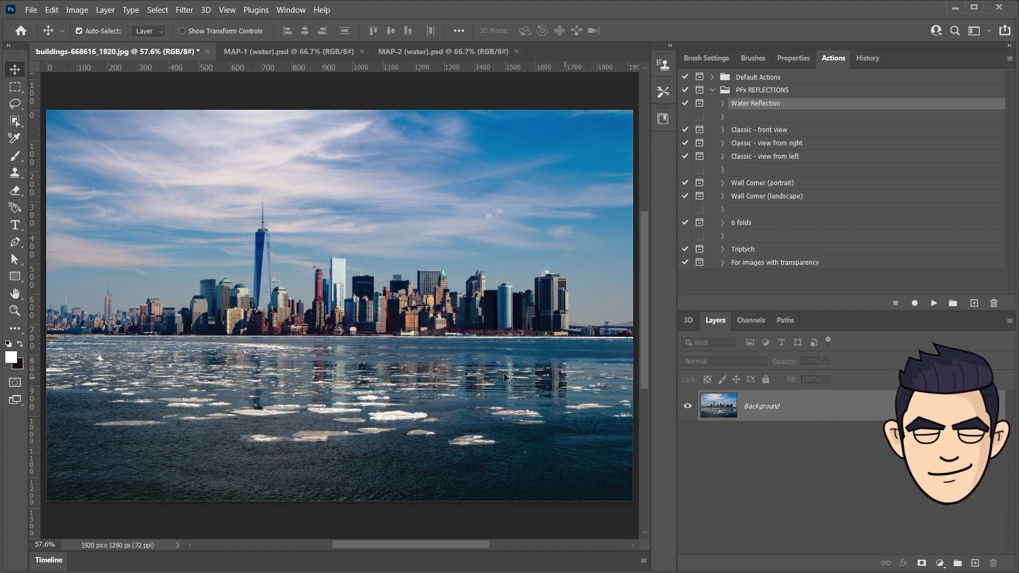
Step: Crop the water off the skyline photo, leaving a 1920 x 739 px image
key(c)
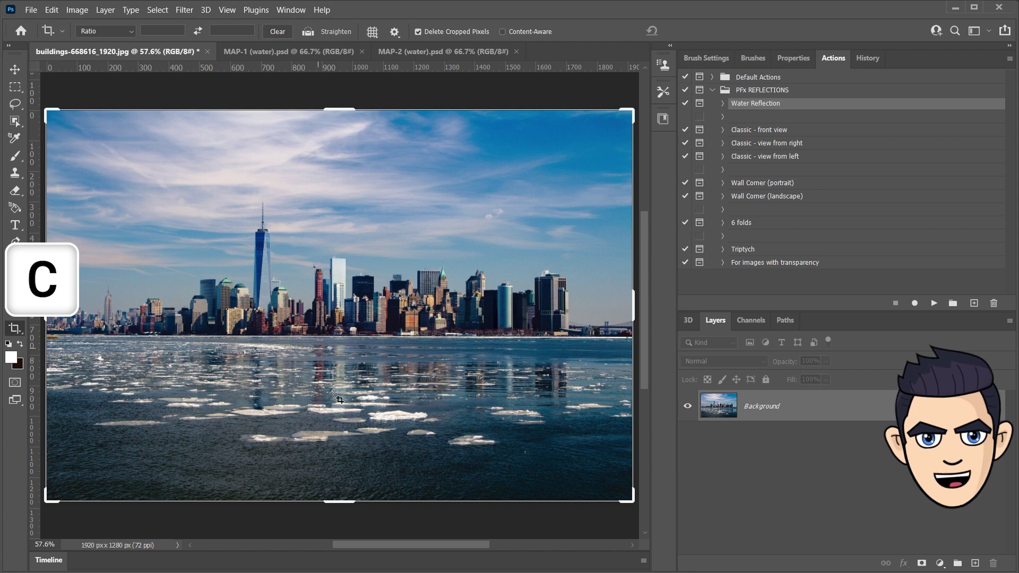
drag(344, 504, 349, 428)
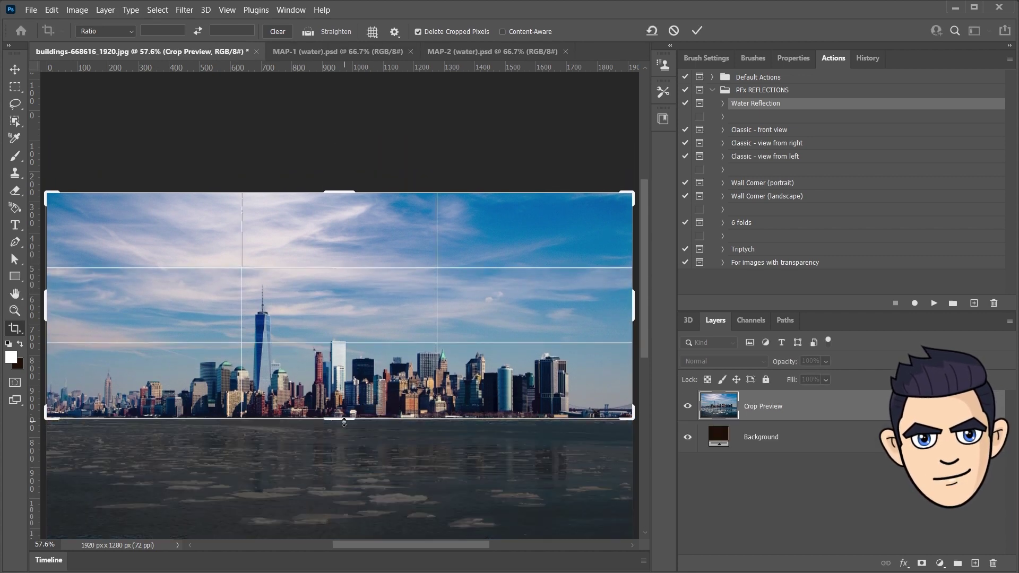
key(Return)
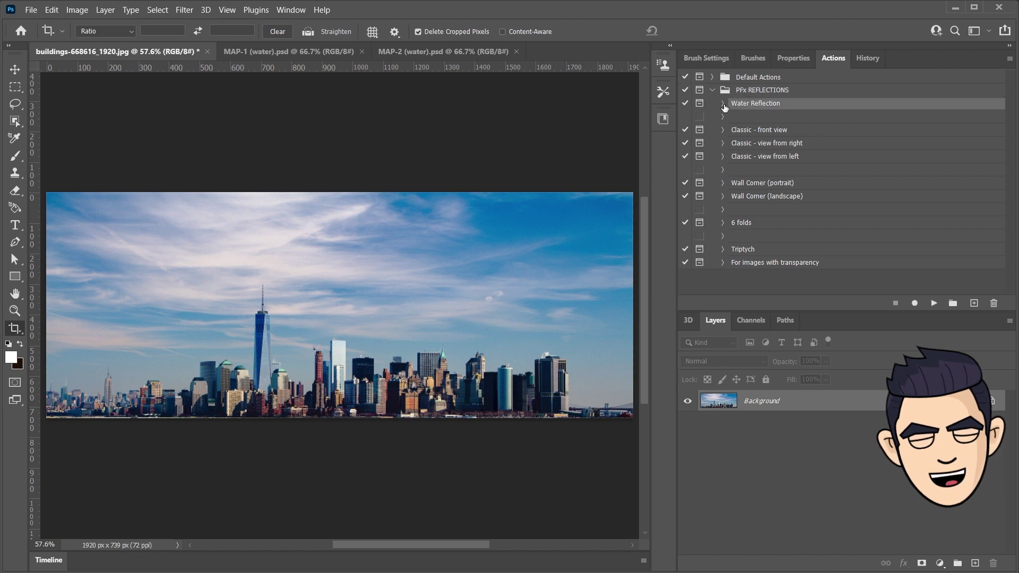
click(722, 103)
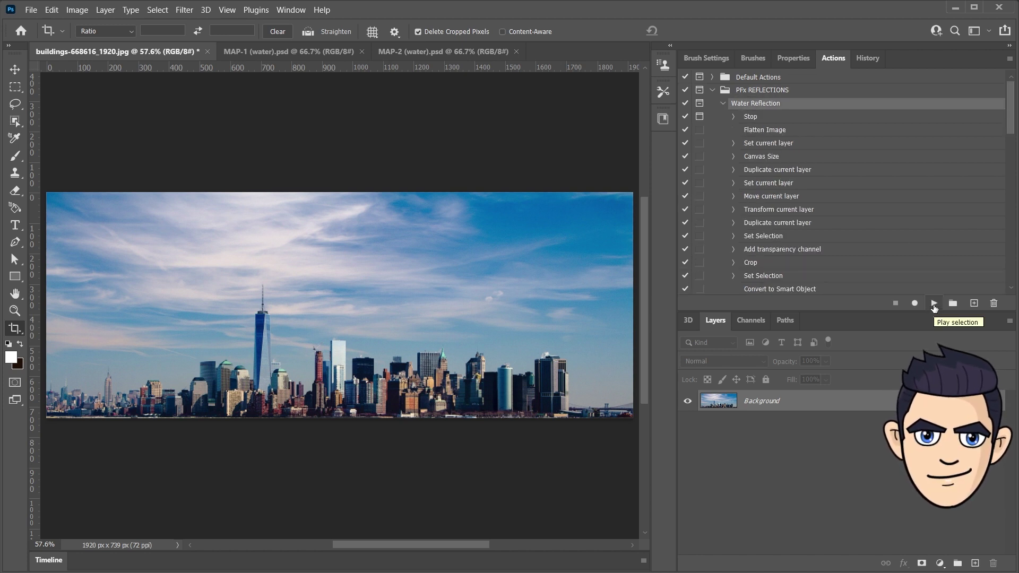
Step: Run Water Reflection on the skyline, using MAP-1 (water).psd for the first Displace
click(934, 303)
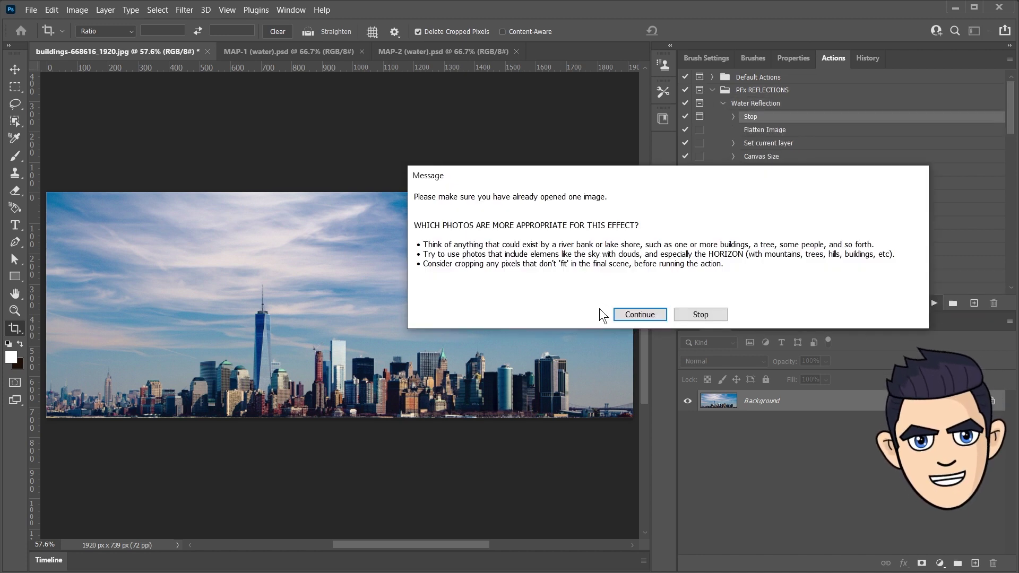
click(639, 314)
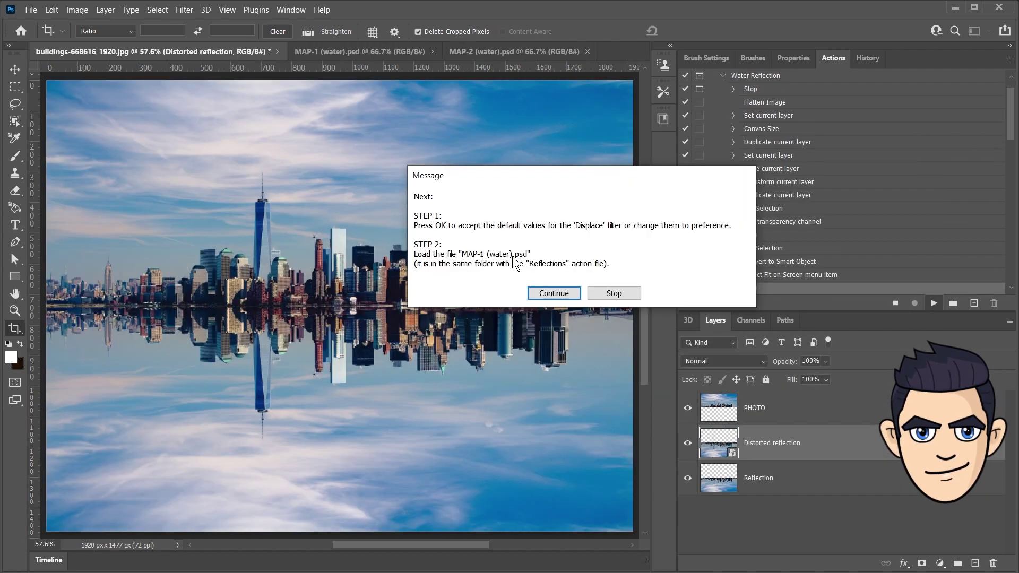
click(548, 298)
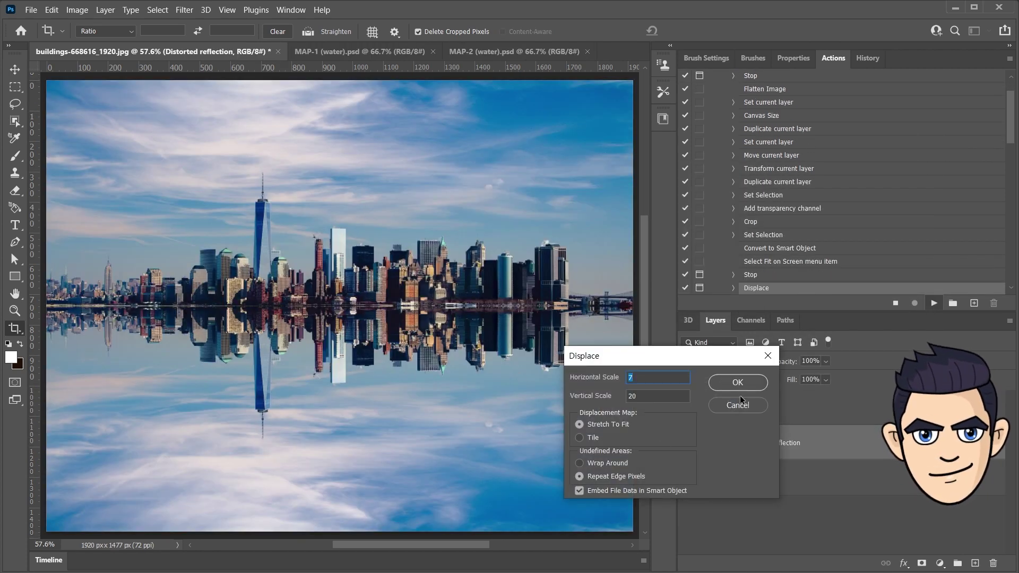
key(Return)
click(282, 172)
click(578, 431)
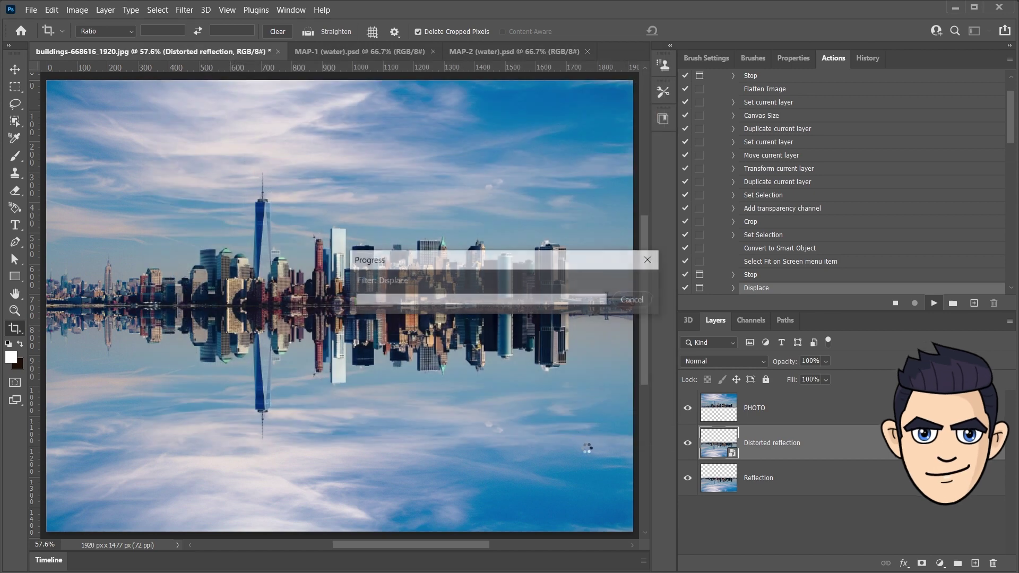
Step: Apply the second Displace with MAP-2 (water).psd and toggle the Distorted reflection layer to compare
click(554, 285)
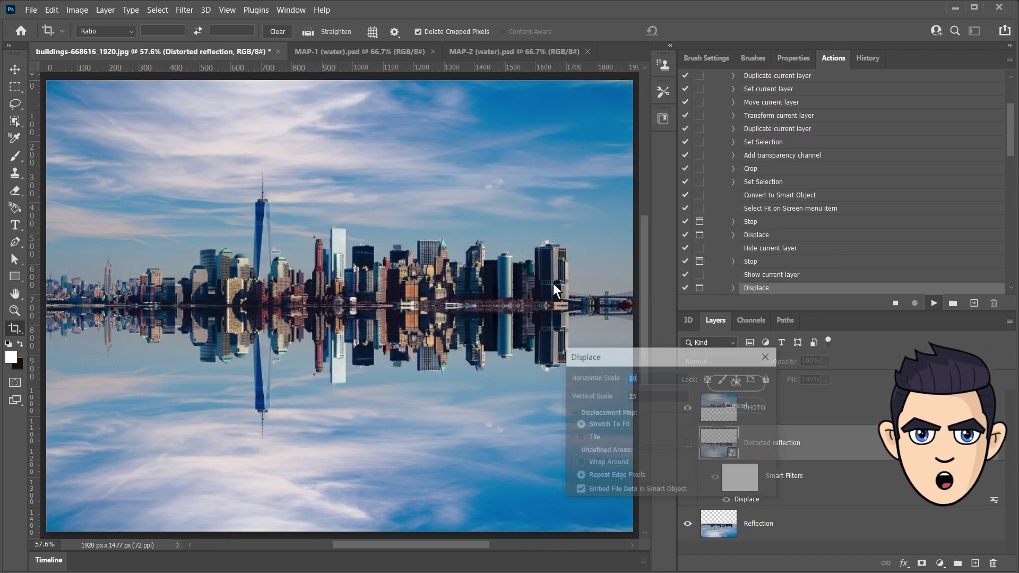
click(738, 388)
click(351, 159)
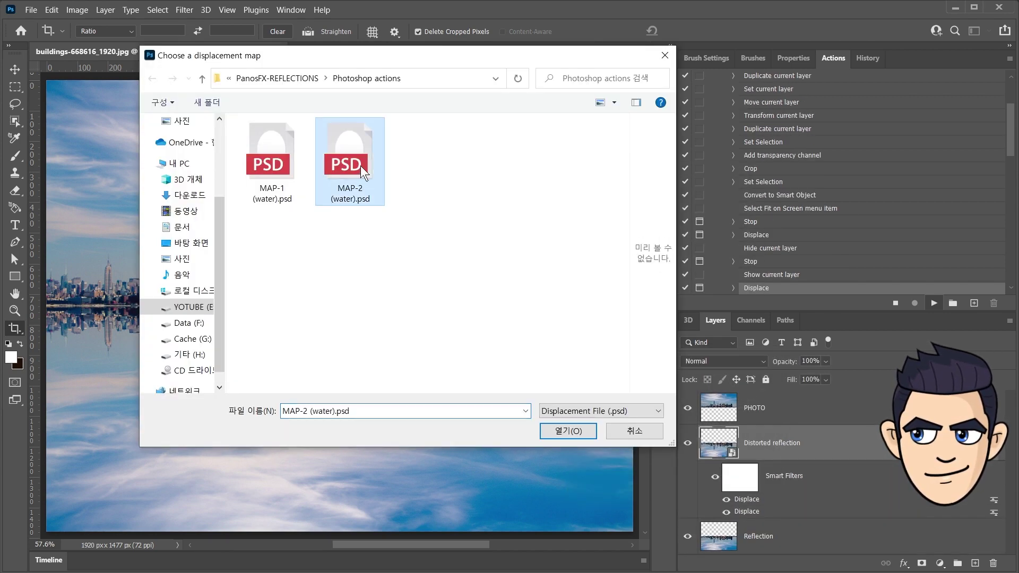
click(579, 432)
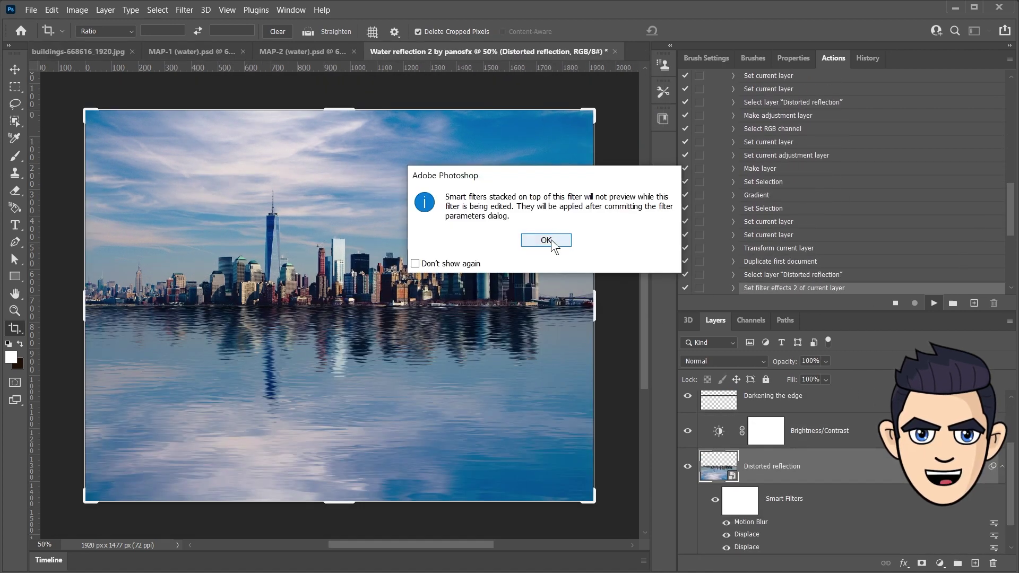
click(546, 241)
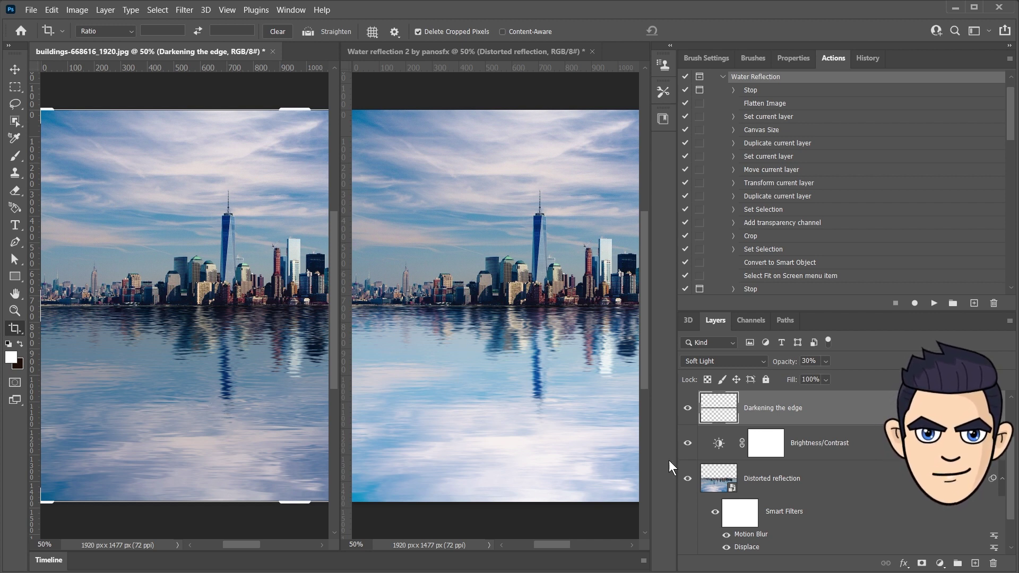
click(771, 403)
click(686, 403)
click(780, 296)
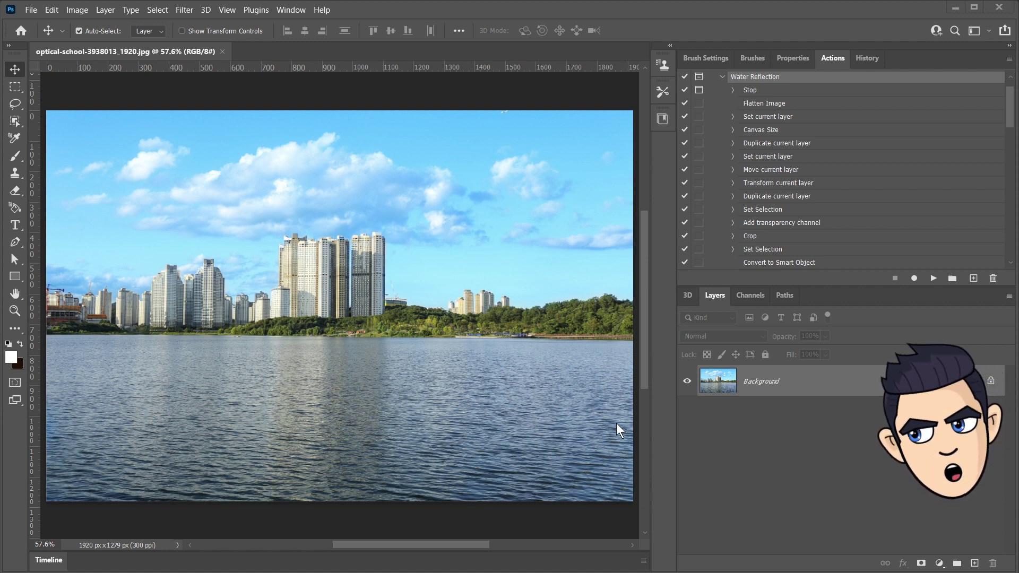
Step: Crop the lakeside photo at the shoreline, removing the water
key(c)
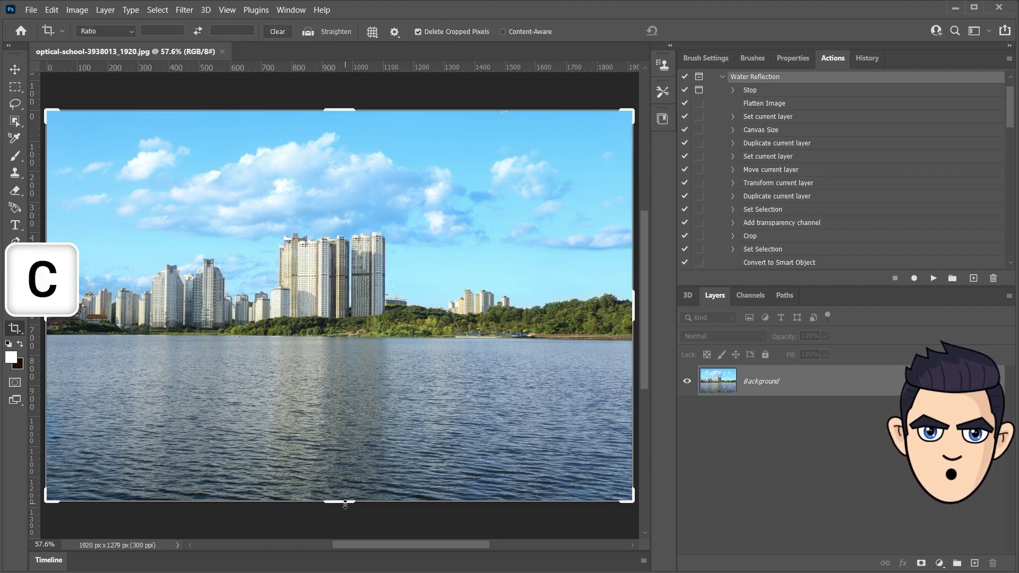
drag(344, 502, 350, 421)
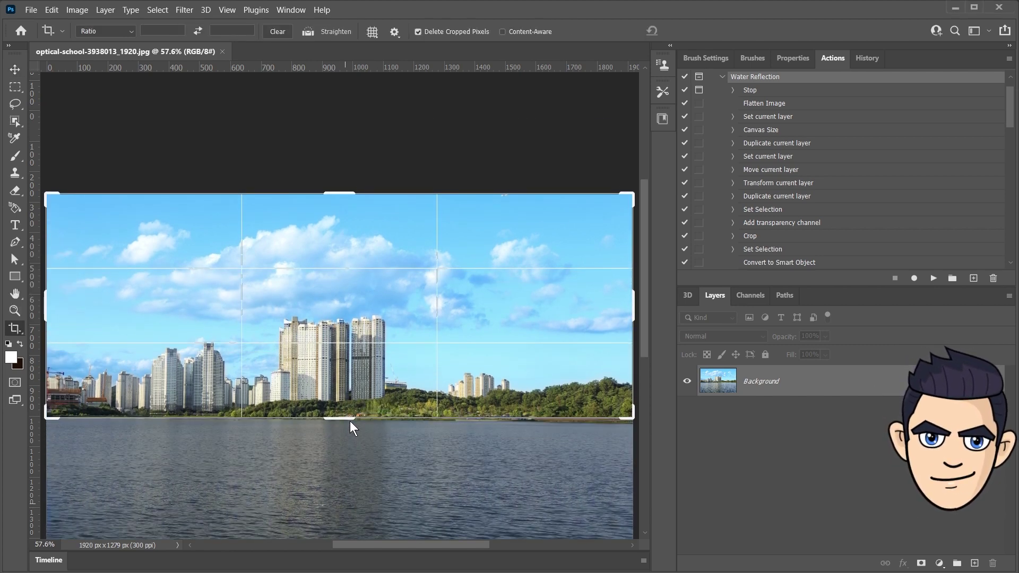
key(Return)
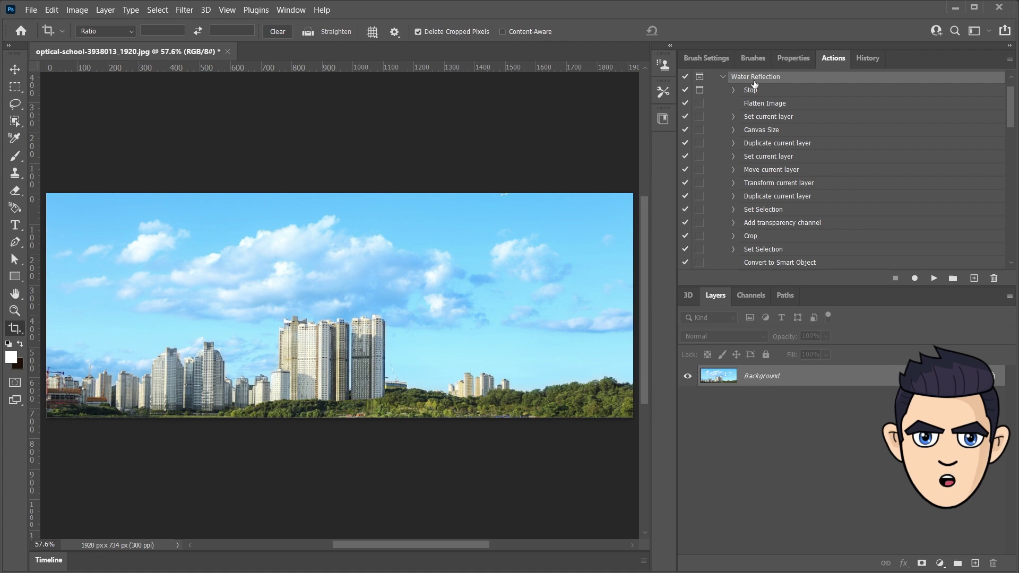
Step: Run Water Reflection on the lakeside photo with default Displace values and MAP-2 (water).psd
click(934, 278)
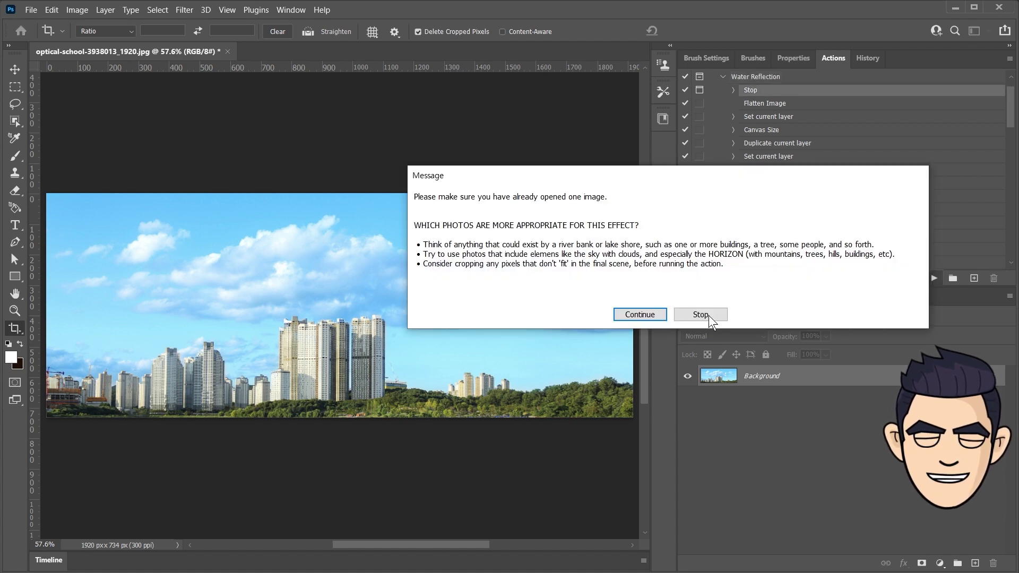
click(639, 314)
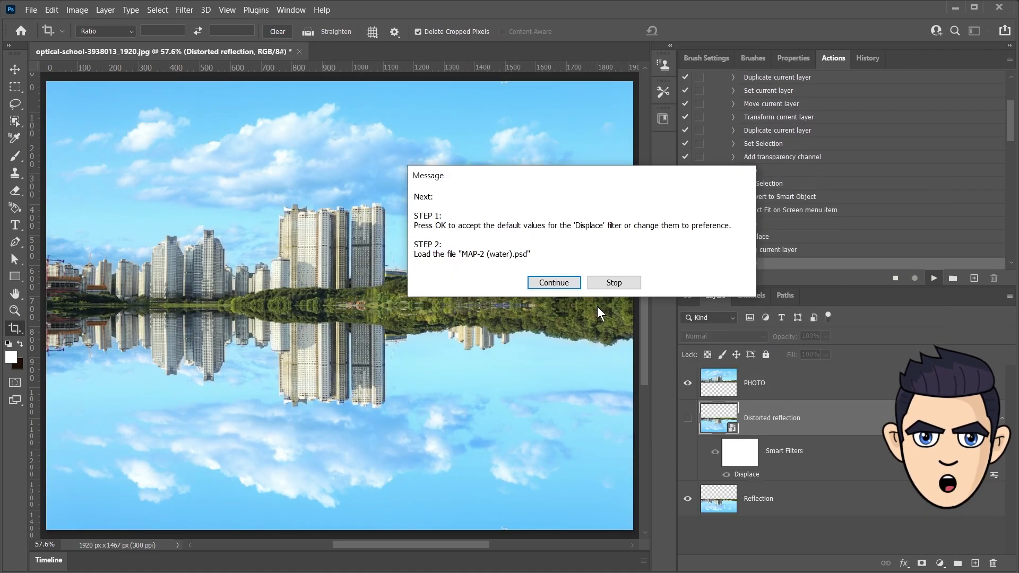
click(551, 281)
click(732, 380)
double_click(365, 174)
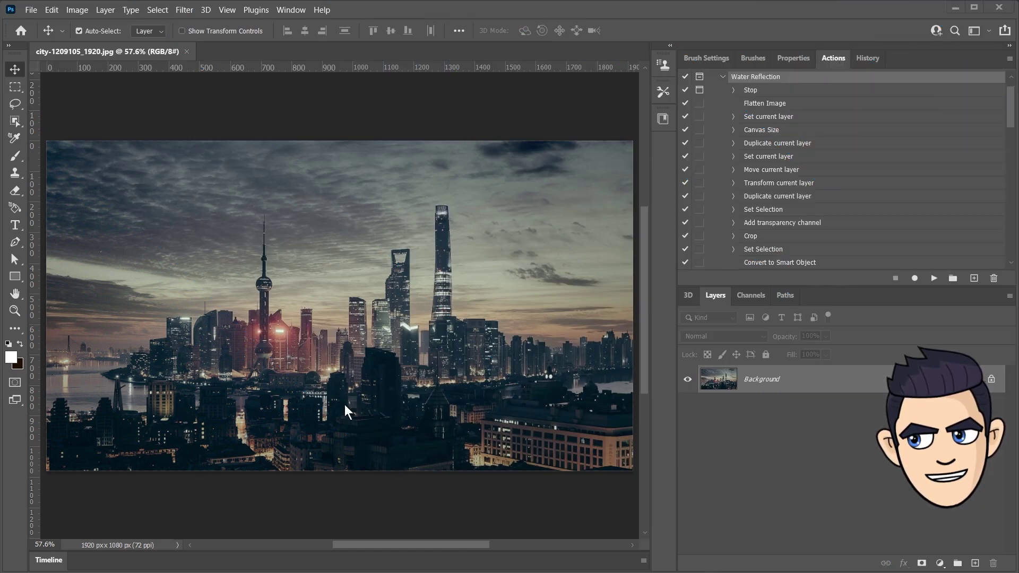
Step: Crop the night city photo to 1920 x 785 px and run the Water Reflection action
key(c)
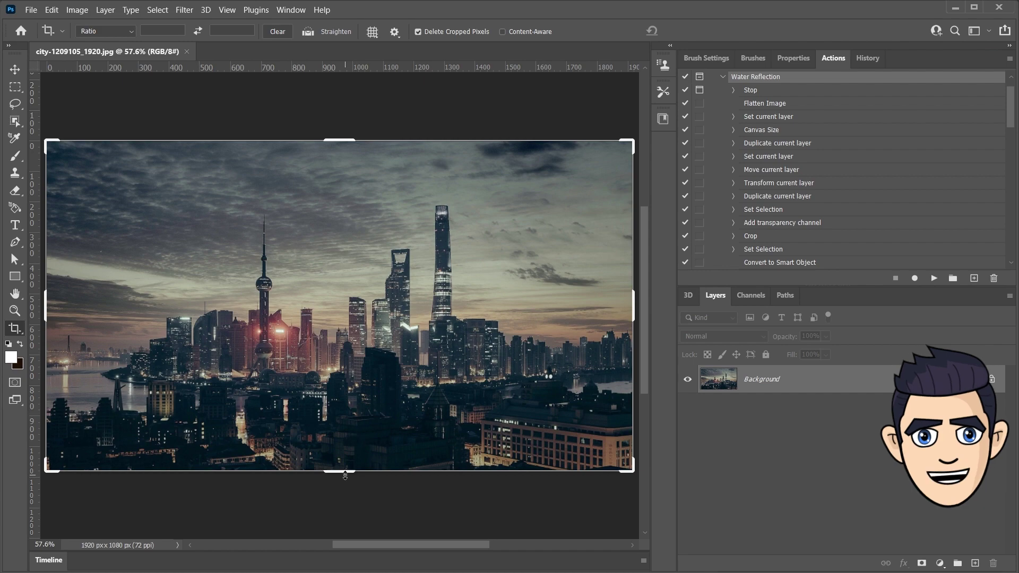
drag(345, 475, 359, 435)
key(Return)
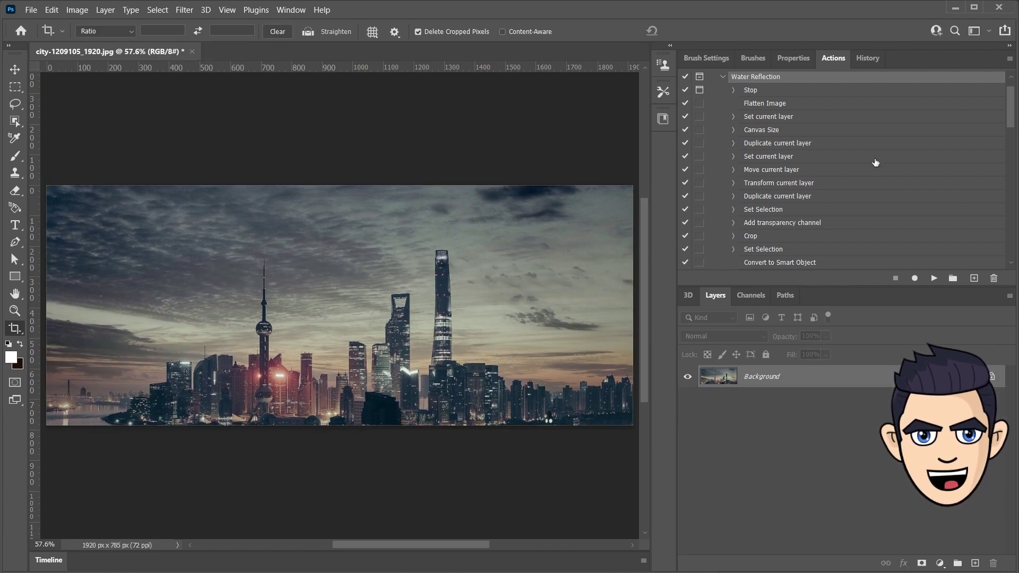
click(934, 279)
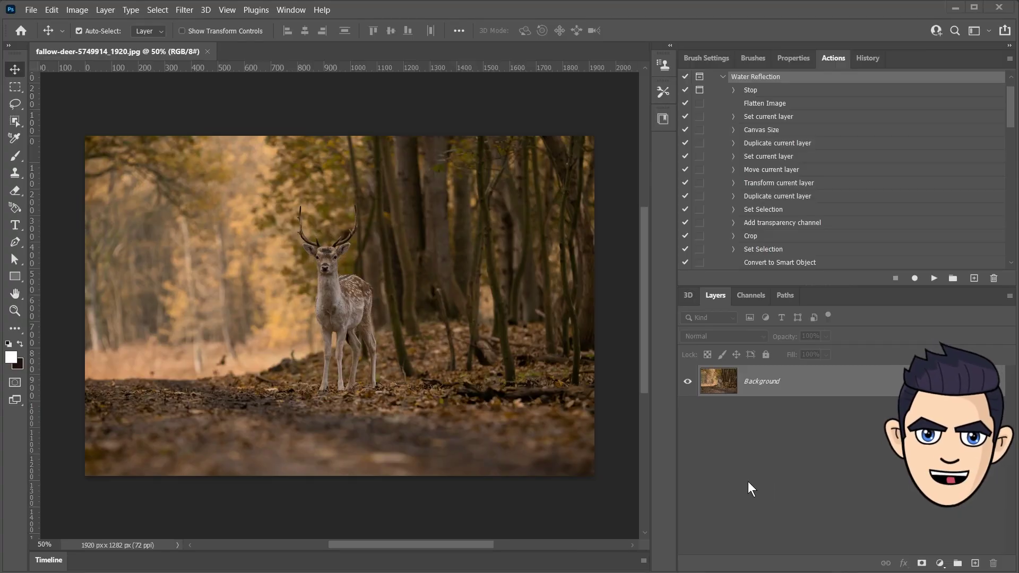
Step: Crop the deer photo to 990 px high, add Water Reflection, and compare the Blue hue tint
key(c)
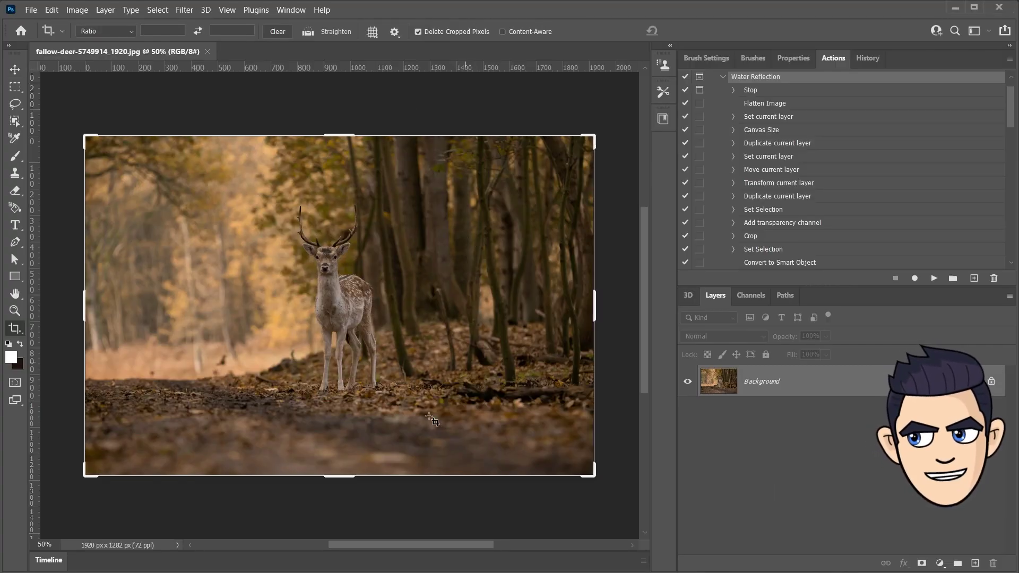
drag(346, 477, 352, 439)
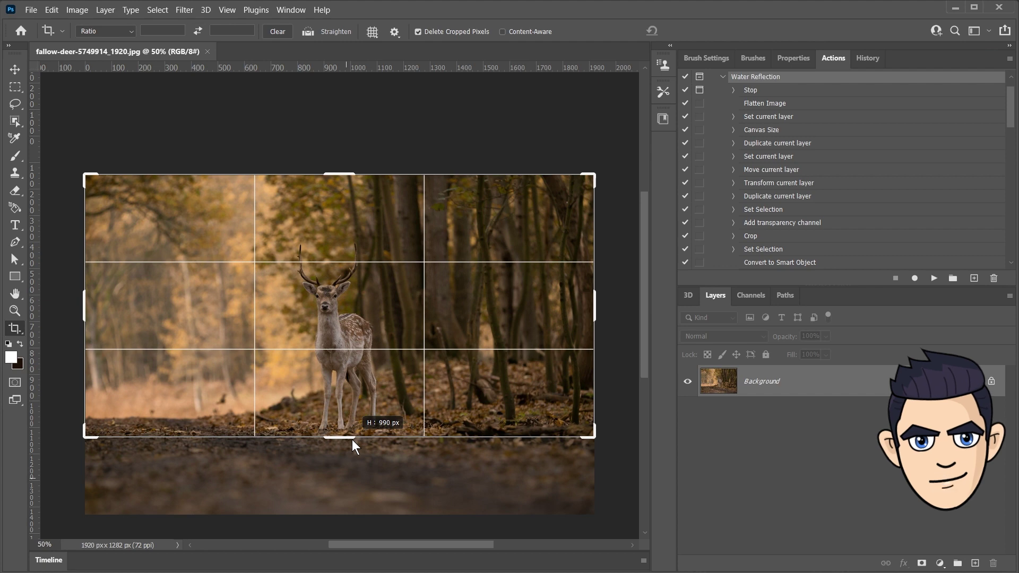
key(Return)
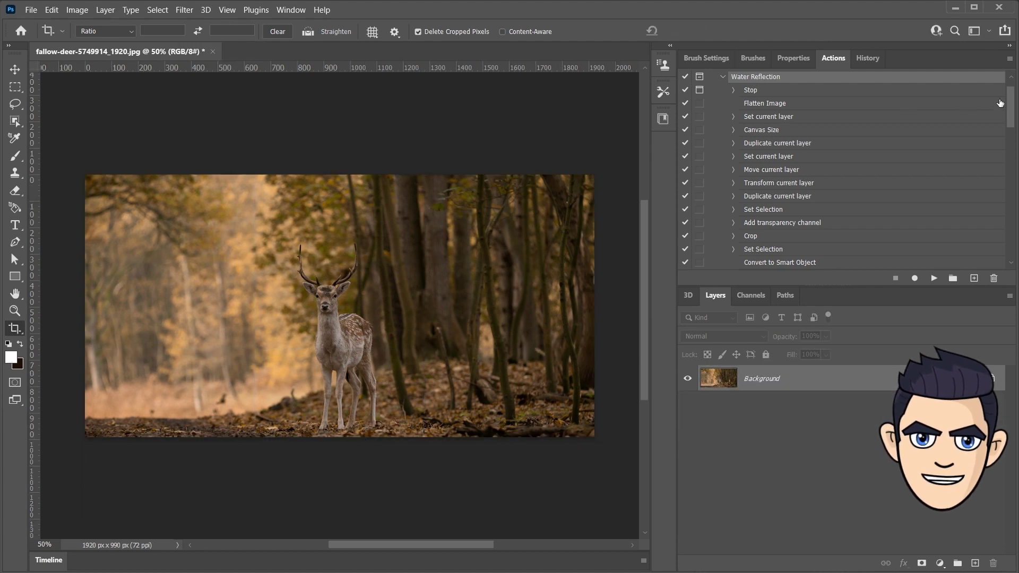
drag(1011, 109, 1014, 94)
click(934, 278)
click(645, 311)
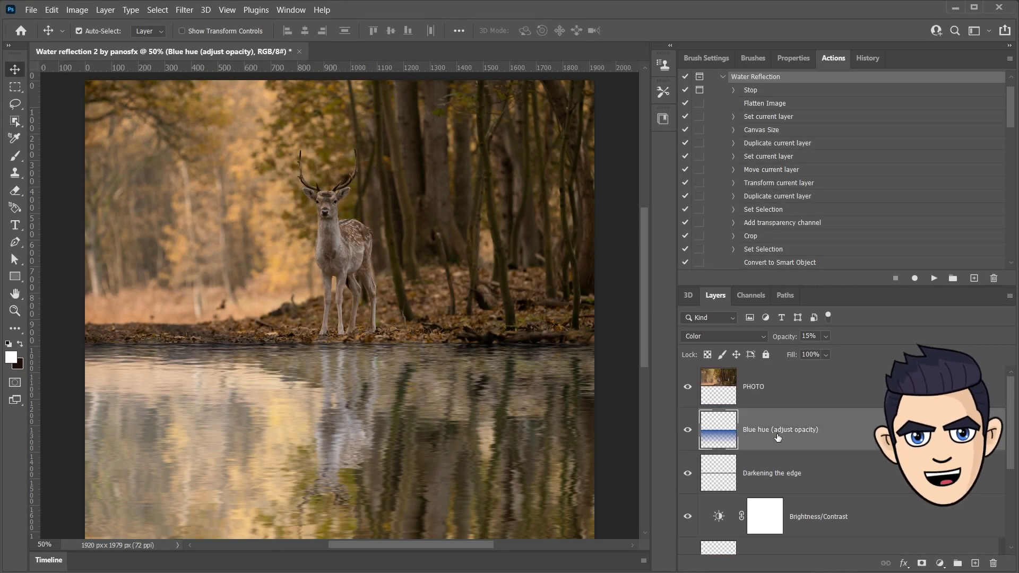
click(688, 431)
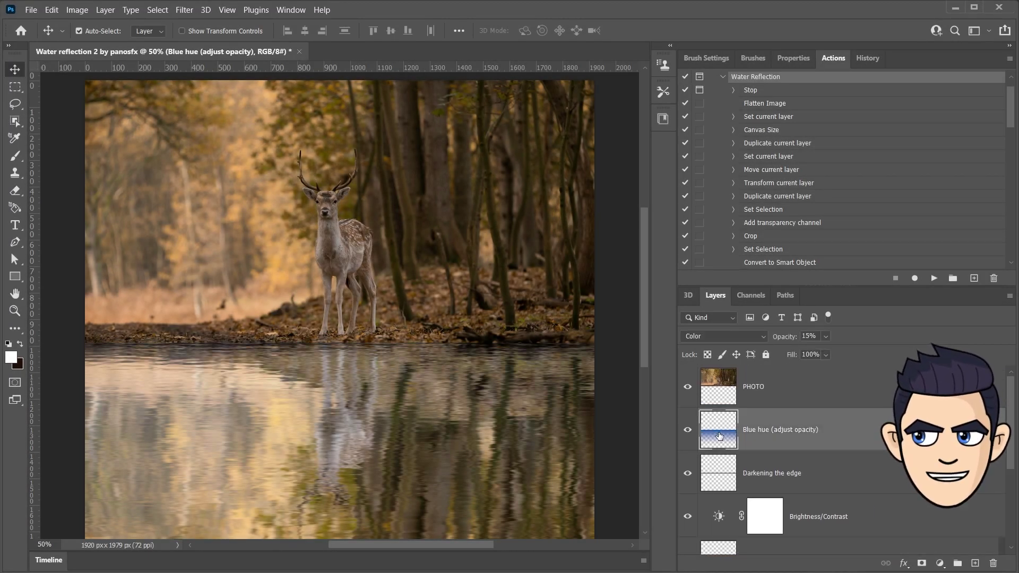
click(688, 431)
click(688, 473)
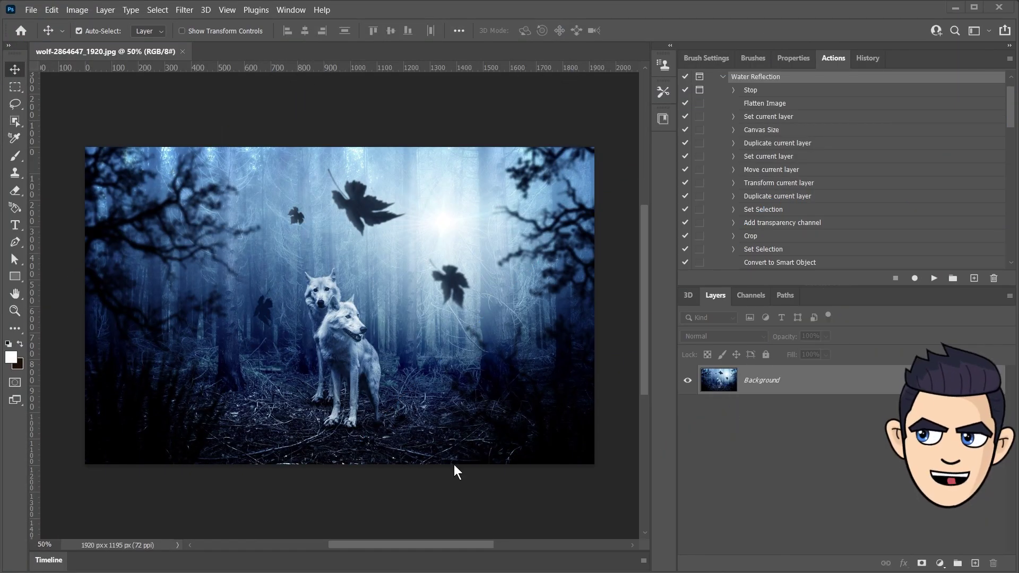
Step: Crop the wolf photo to 1920 x 1103 px and apply the Water Reflection action
key(c)
drag(339, 464, 339, 453)
key(Return)
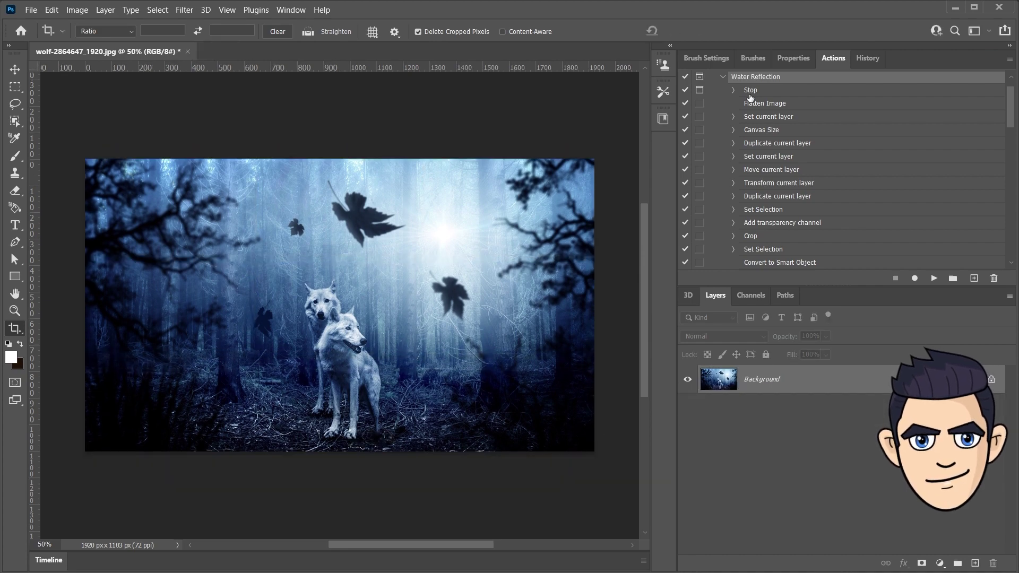
click(934, 278)
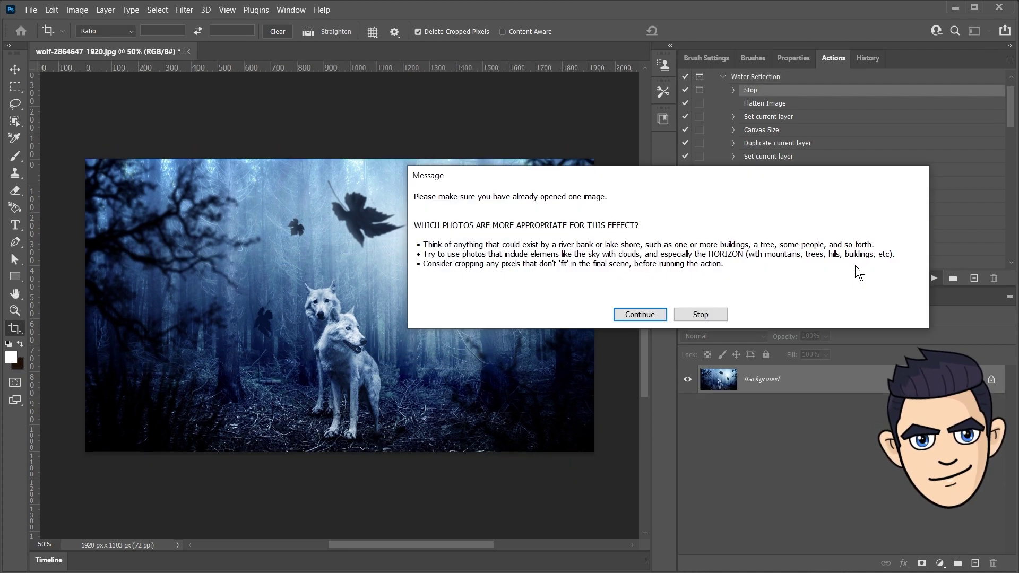
click(641, 315)
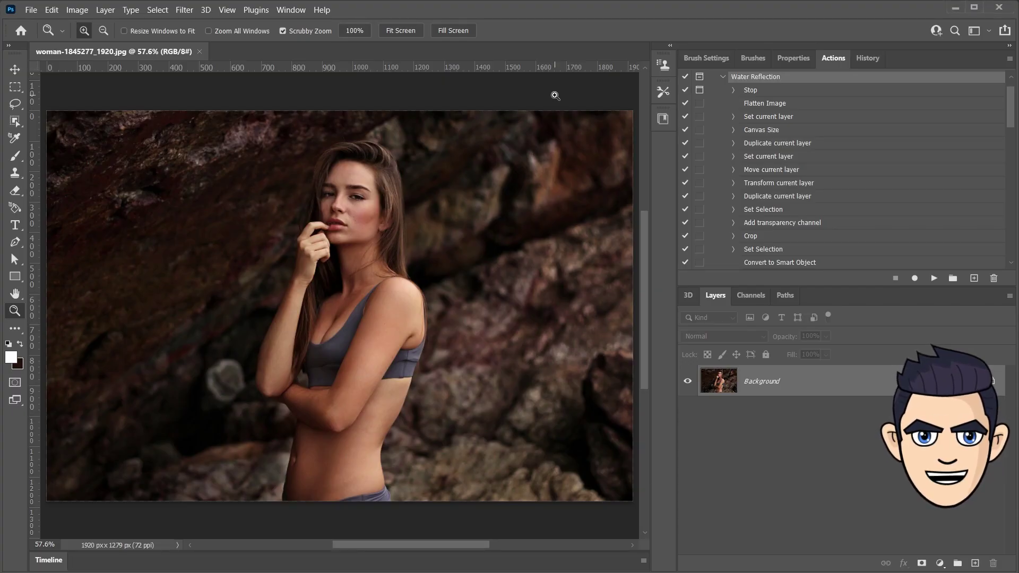
Step: Crop the woman portrait to 1071 px high and zoom out to view it whole
key(c)
drag(340, 501, 346, 470)
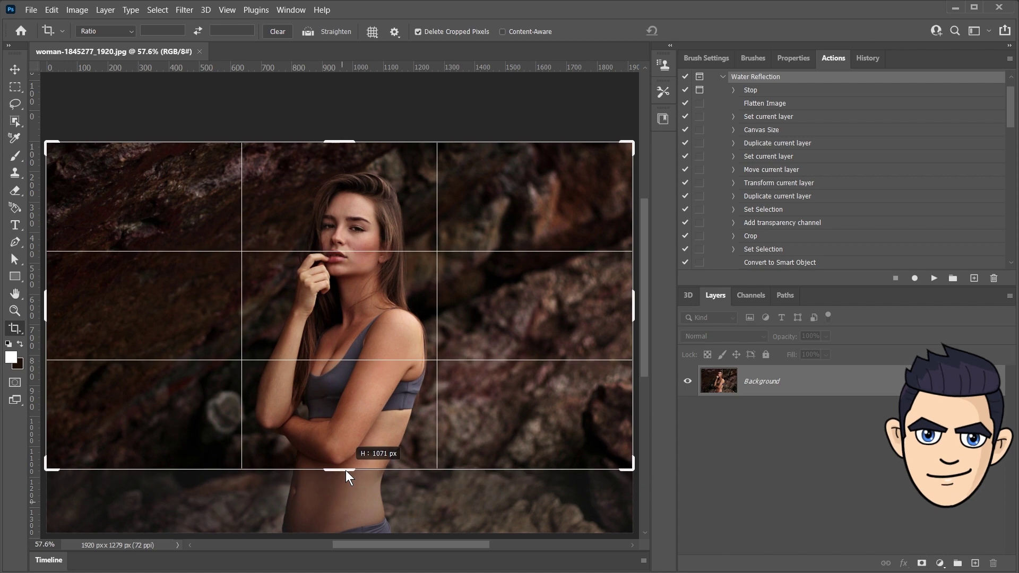
key(Return)
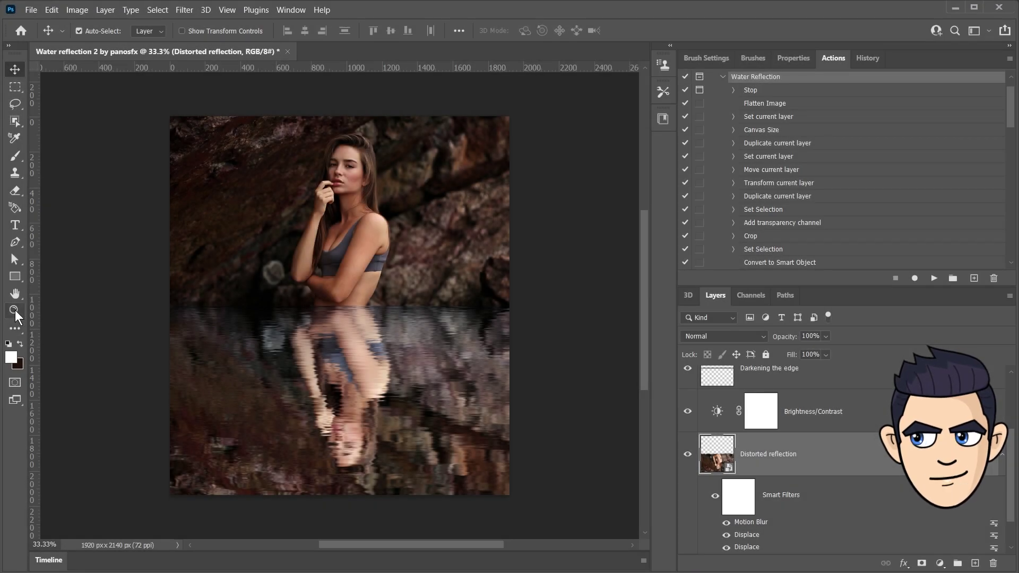
click(15, 310)
click(335, 294)
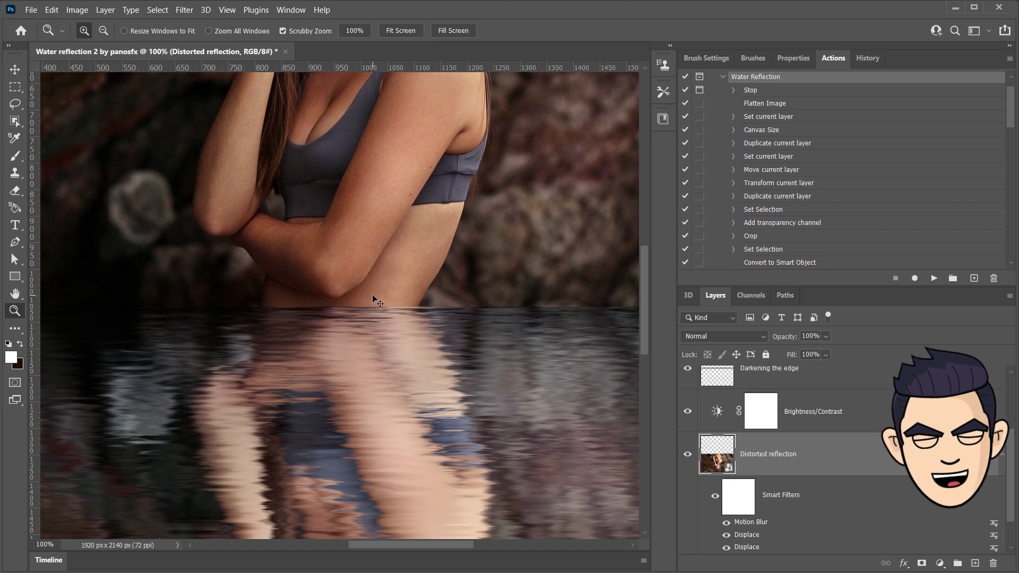
alt+click(373, 298)
alt+click(372, 298)
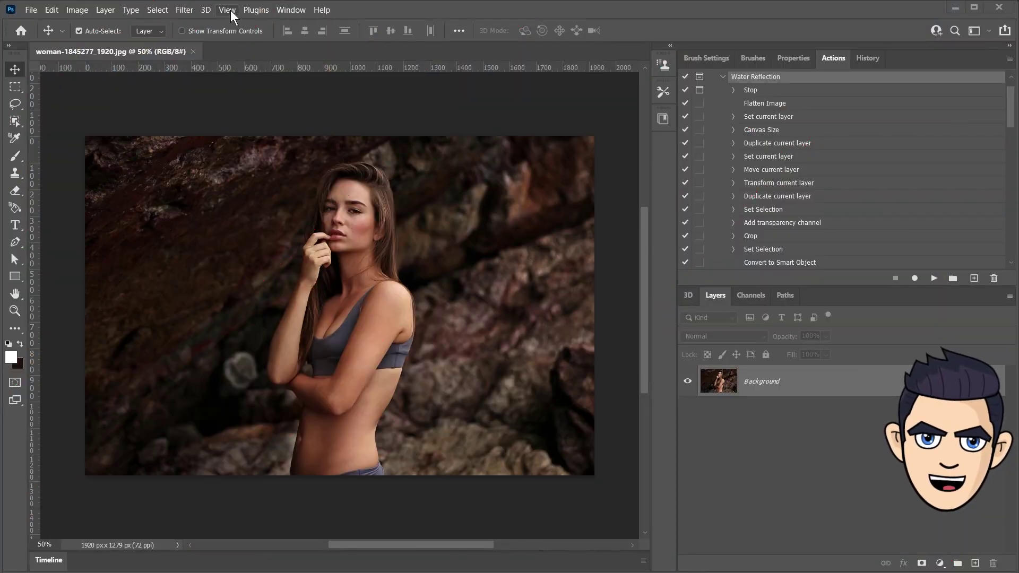
Step: Add two horizontal guides across the woman's waist
click(231, 11)
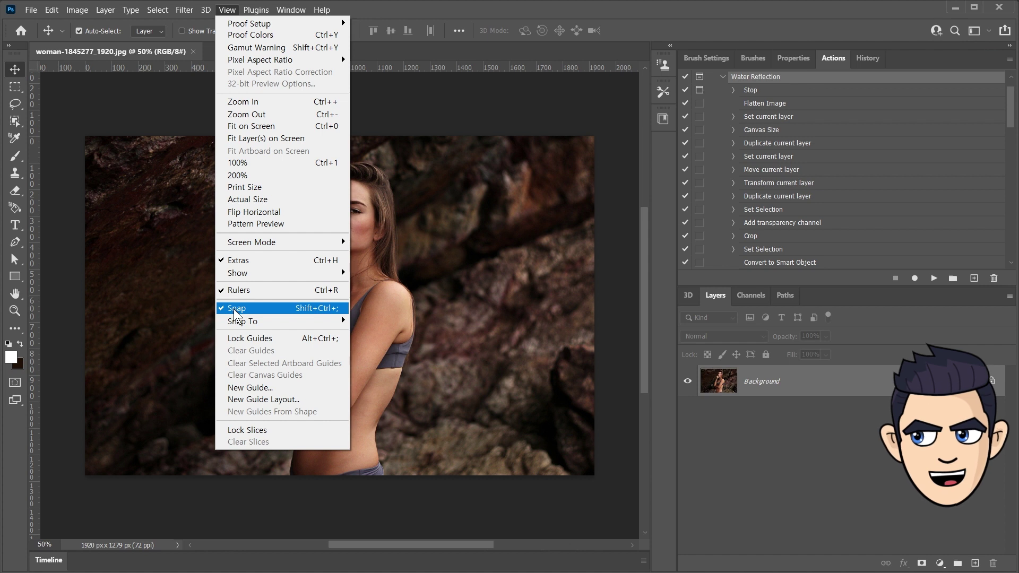
click(392, 183)
drag(404, 67, 523, 383)
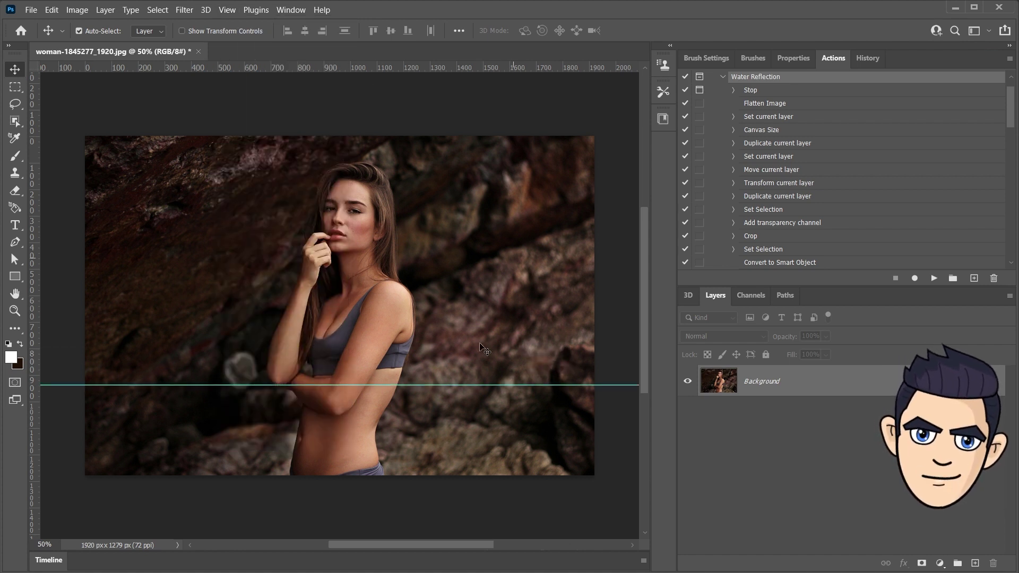
drag(330, 67, 388, 419)
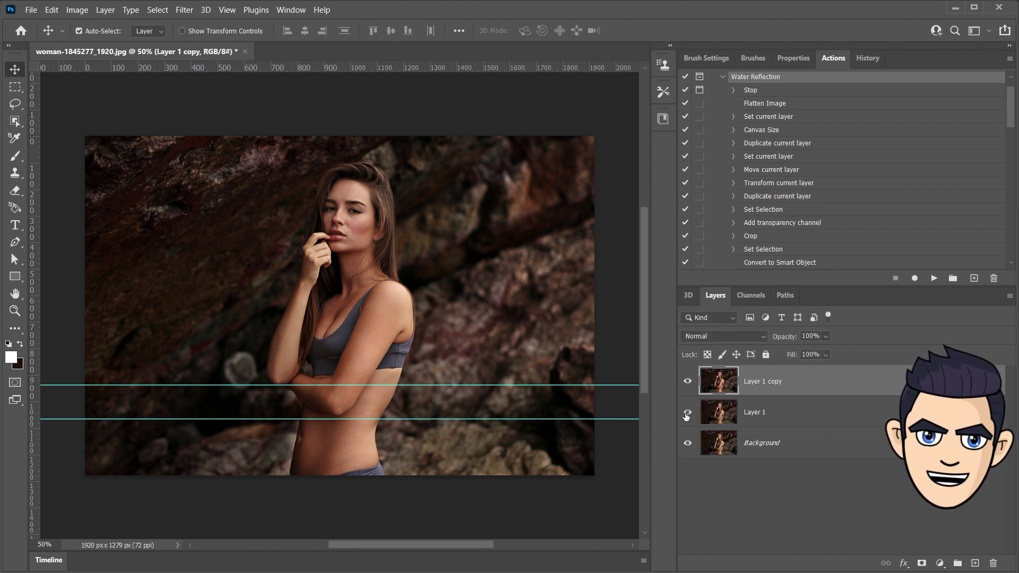
Step: Mask the duplicate layer to the woman with Object Selection, then hide it and select Layer 1
click(15, 122)
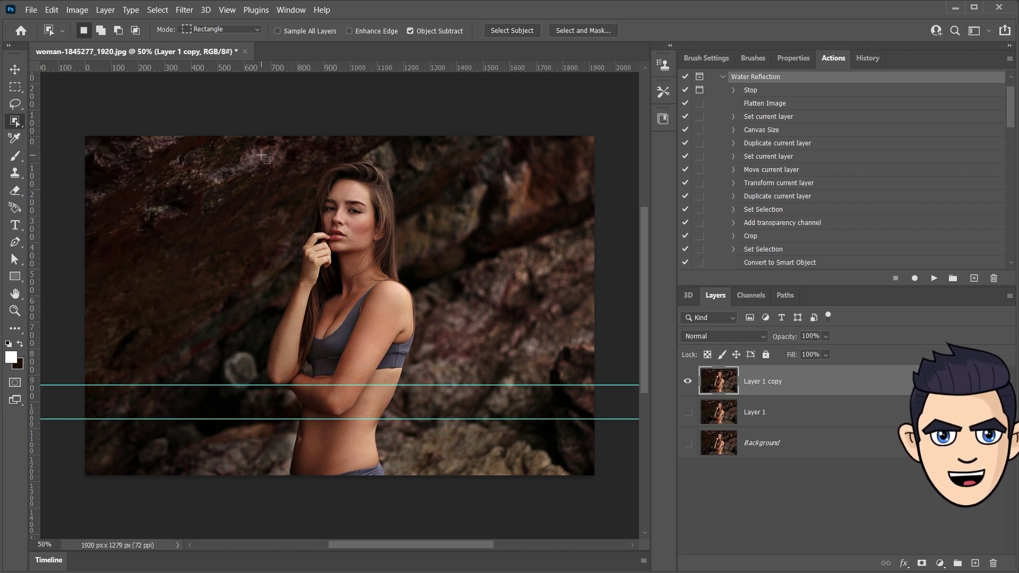
drag(261, 155, 427, 499)
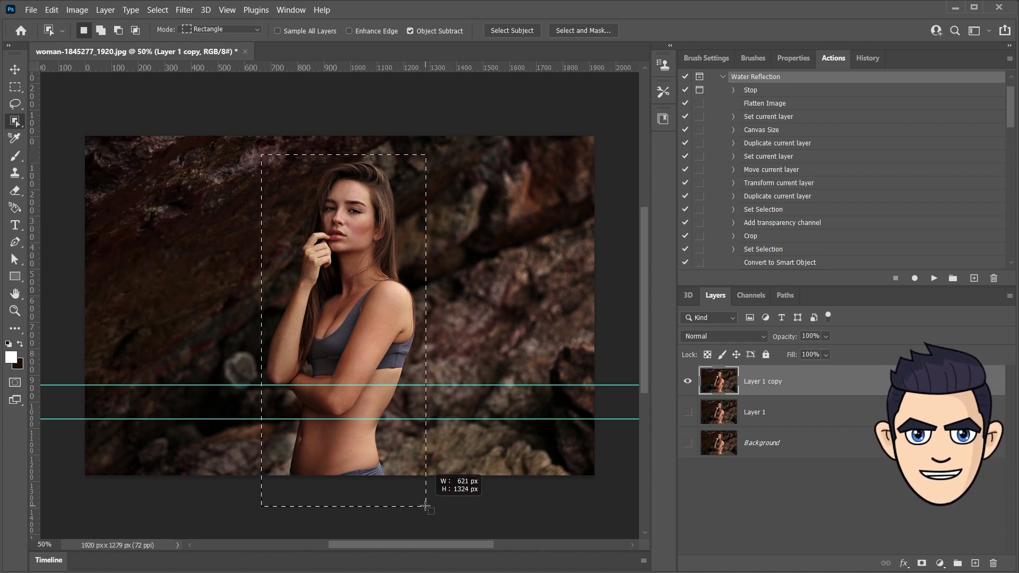
drag(427, 499, 412, 502)
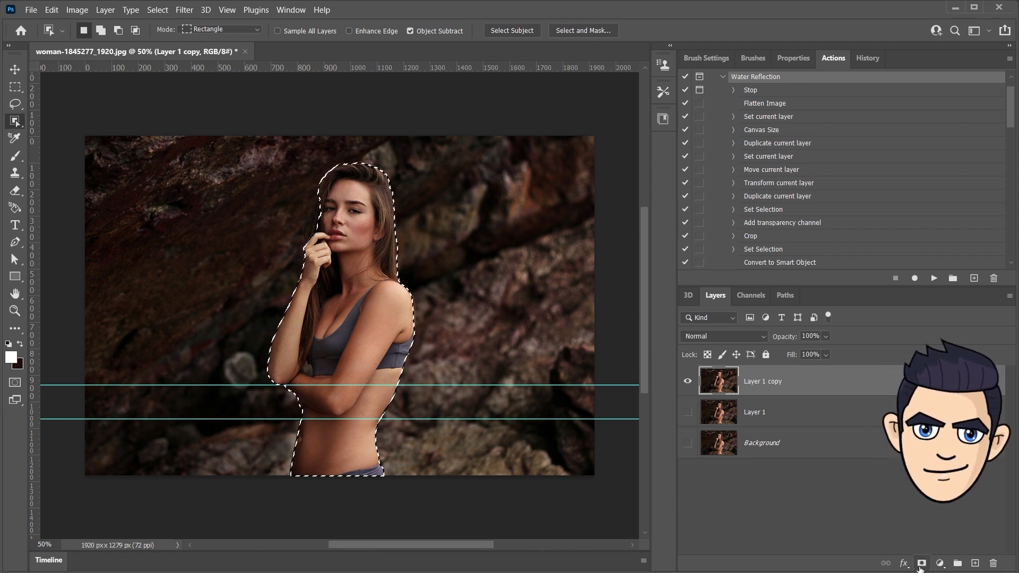
click(922, 563)
click(15, 69)
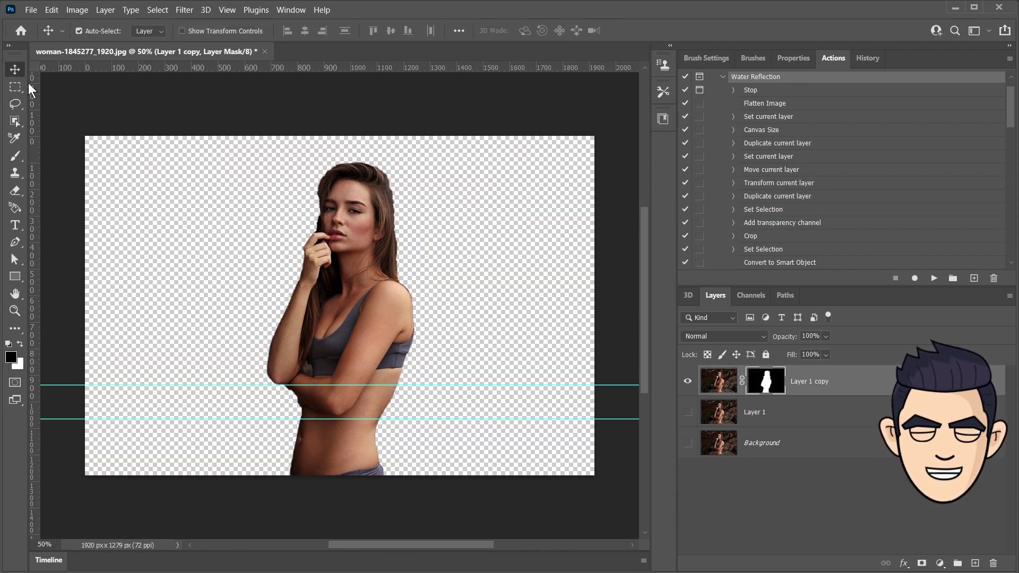
click(688, 381)
click(687, 412)
click(718, 414)
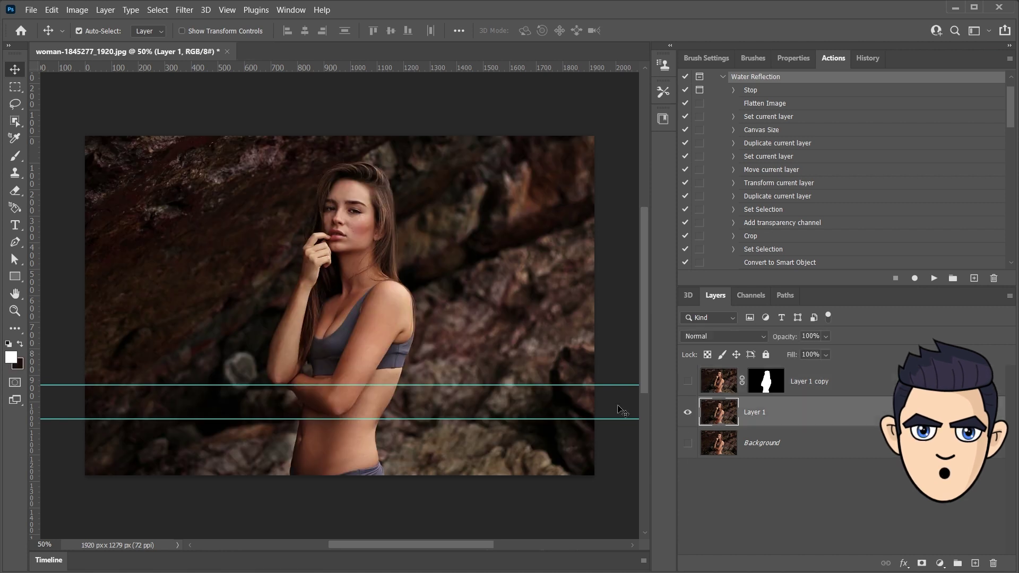
key(l)
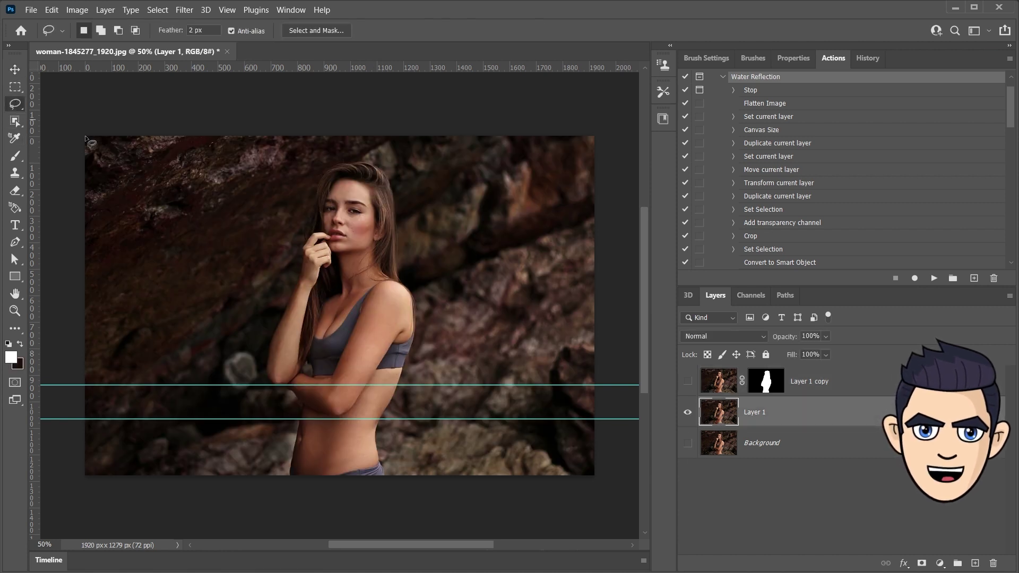
Step: Lasso the woman on Layer 1 and Content-Aware Fill her area onto a new layer
drag(278, 489, 266, 313)
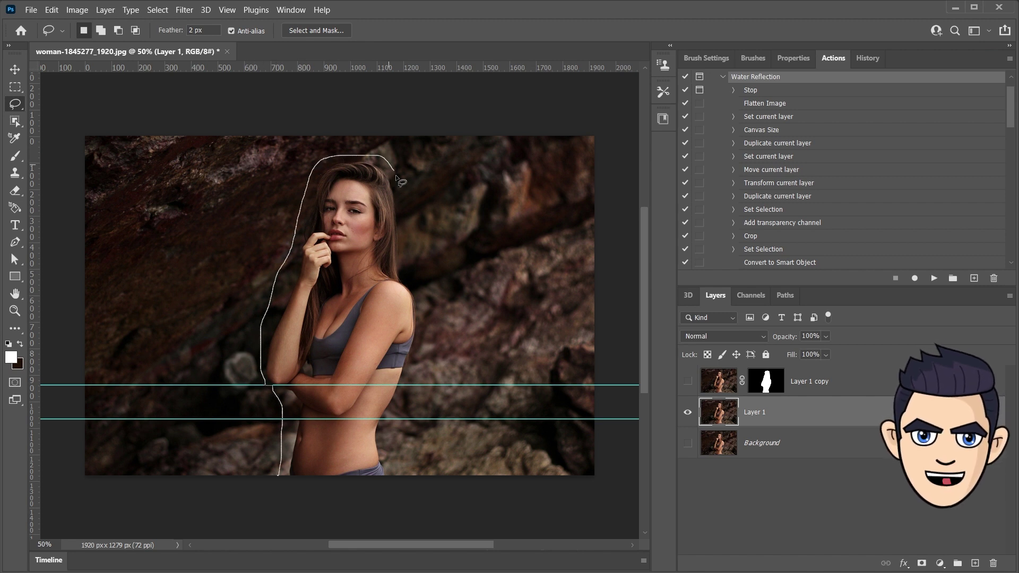
drag(278, 492, 278, 493)
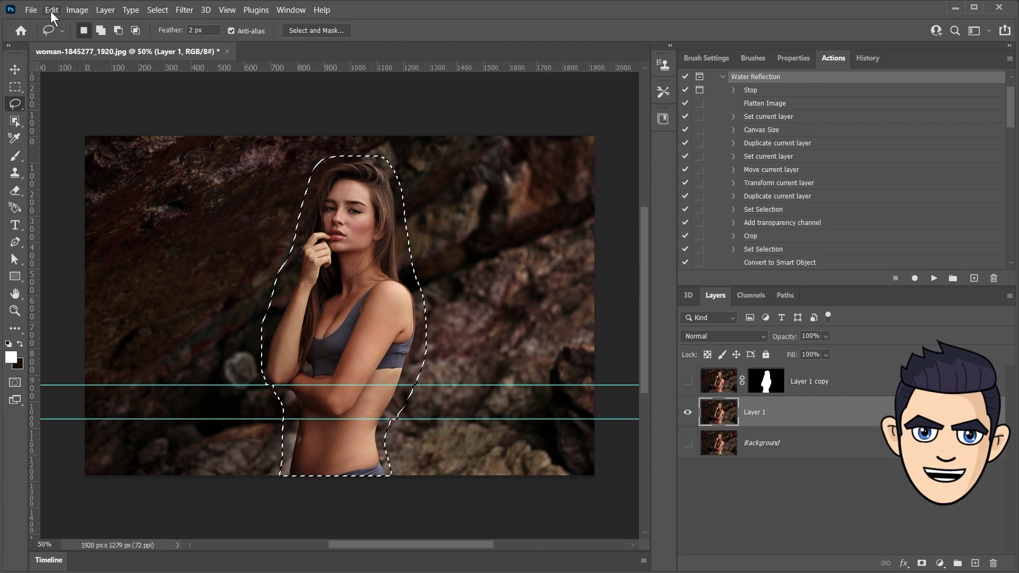
click(52, 10)
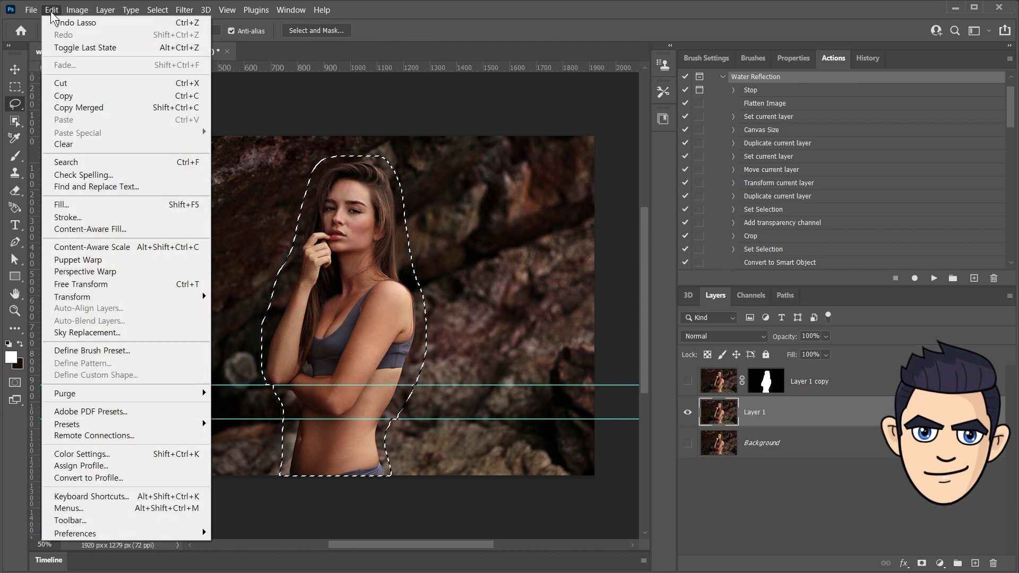
click(90, 229)
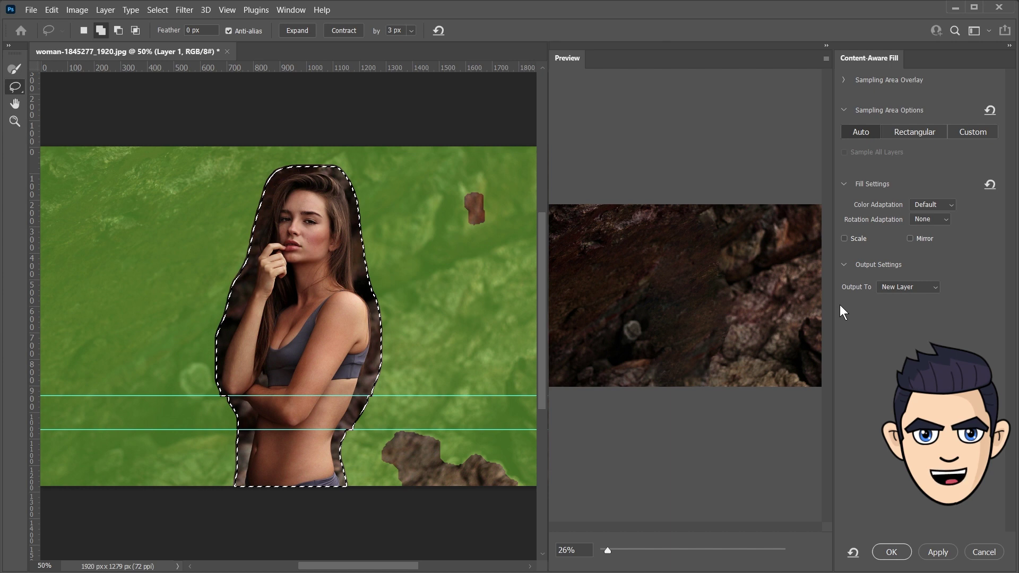
click(892, 551)
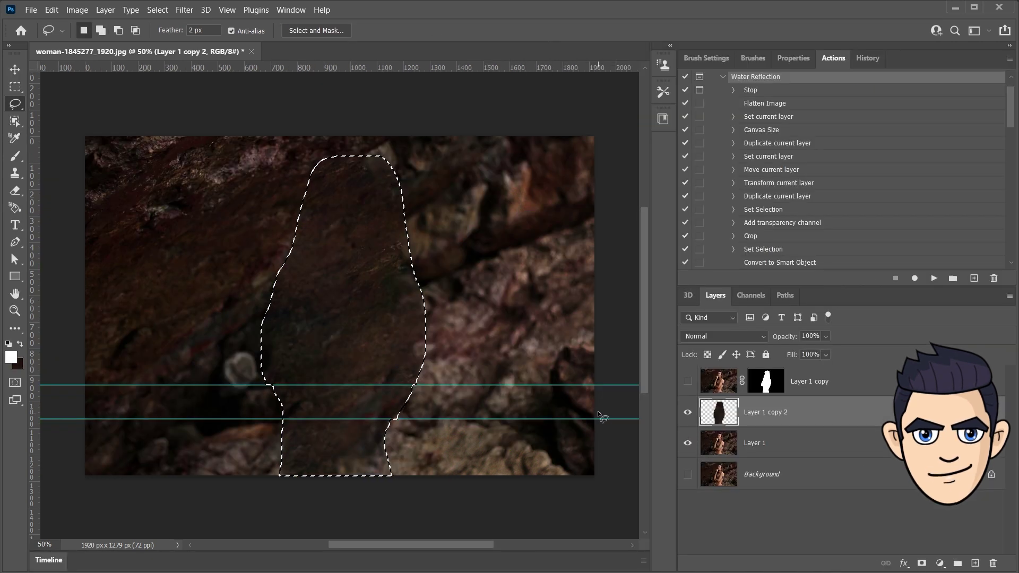
Step: Merge the rock fill into Layer 1, reshow the masked woman, and duplicate the document
key(ctrl+d)
ctrl+click(788, 452)
key(ctrl+e)
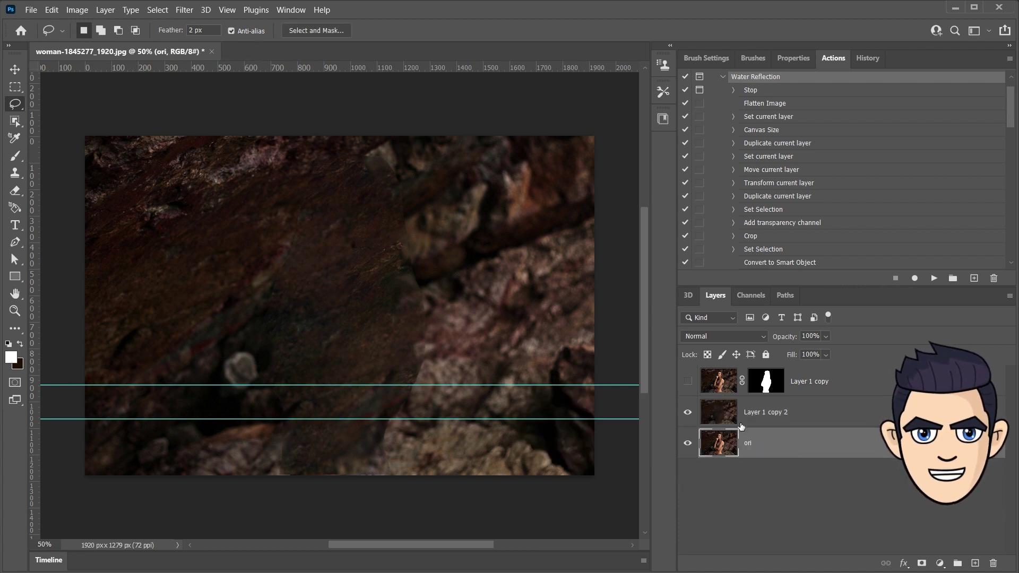
click(759, 415)
click(689, 381)
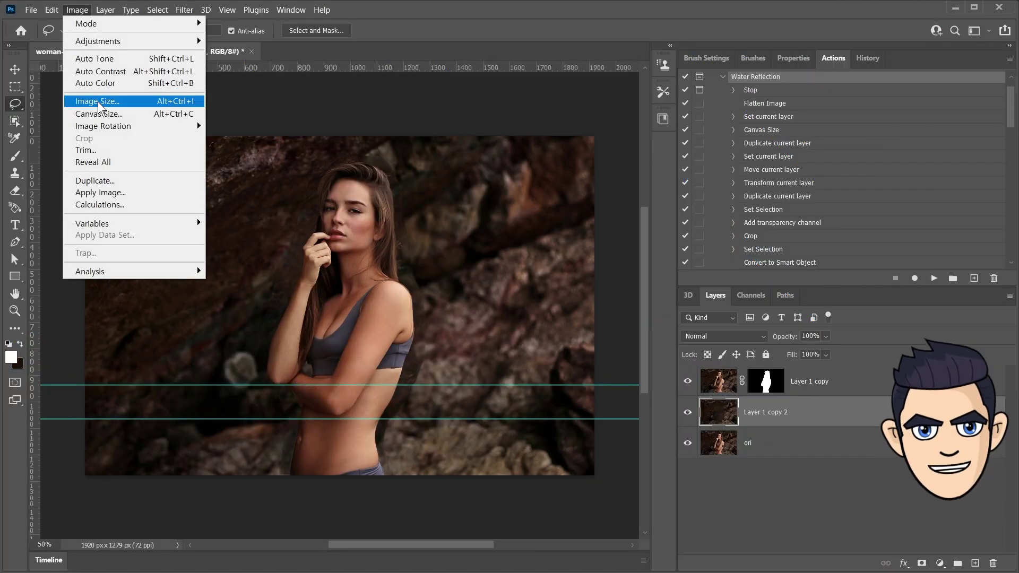
click(107, 184)
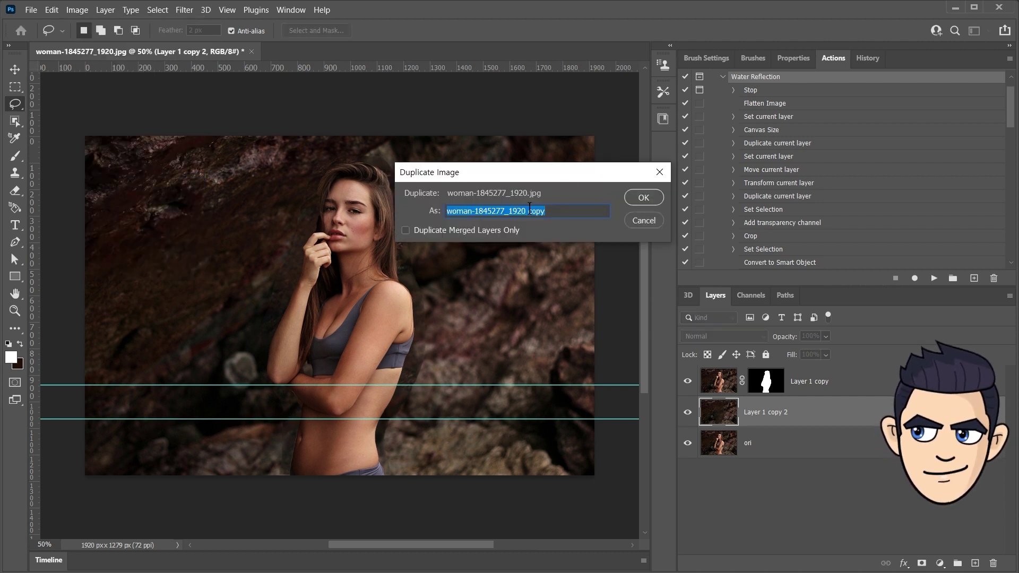
click(644, 198)
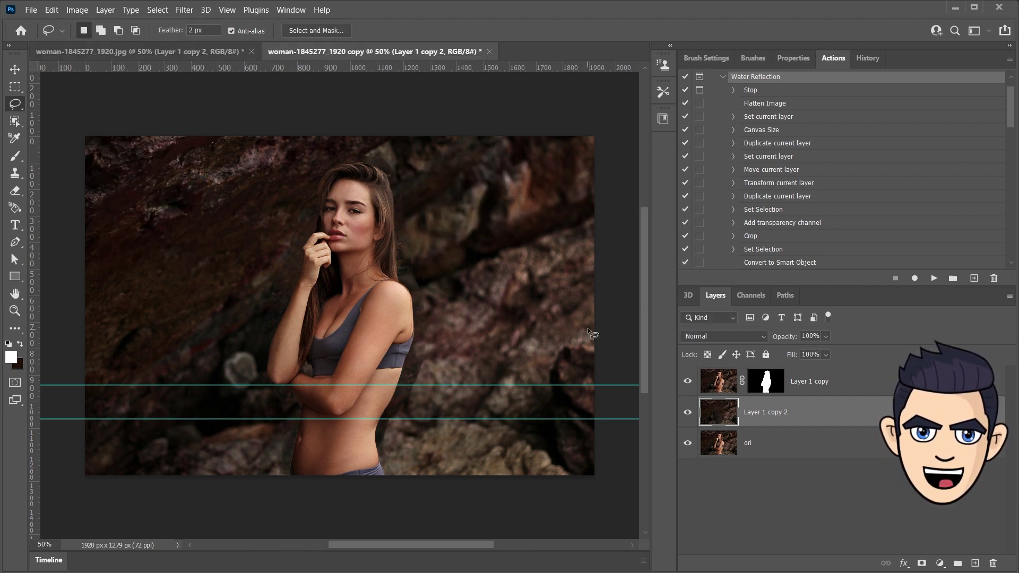
Step: Delete the masked woman and ori layers from the duplicate document
click(813, 383)
key(Delete)
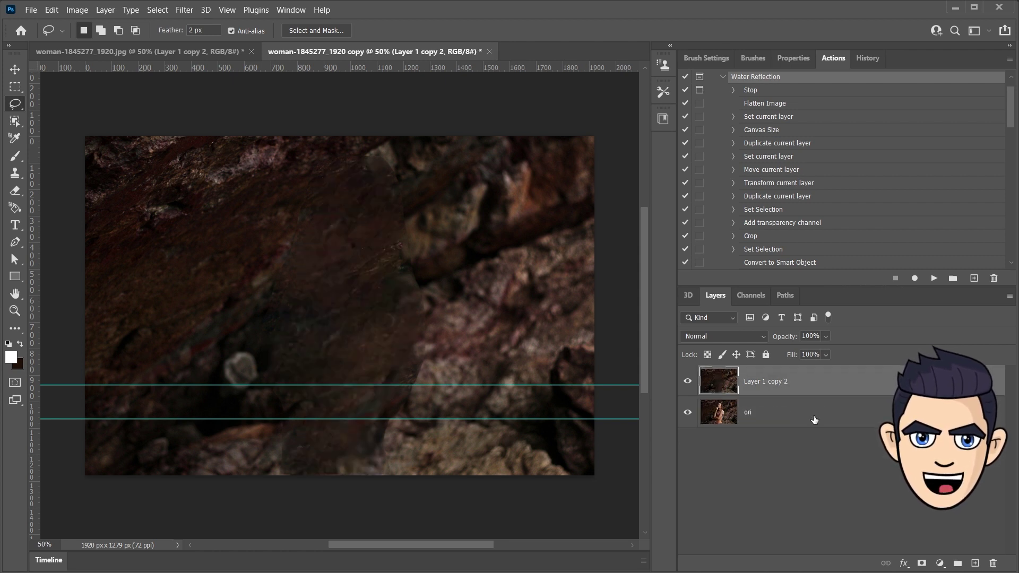
click(814, 420)
key(Delete)
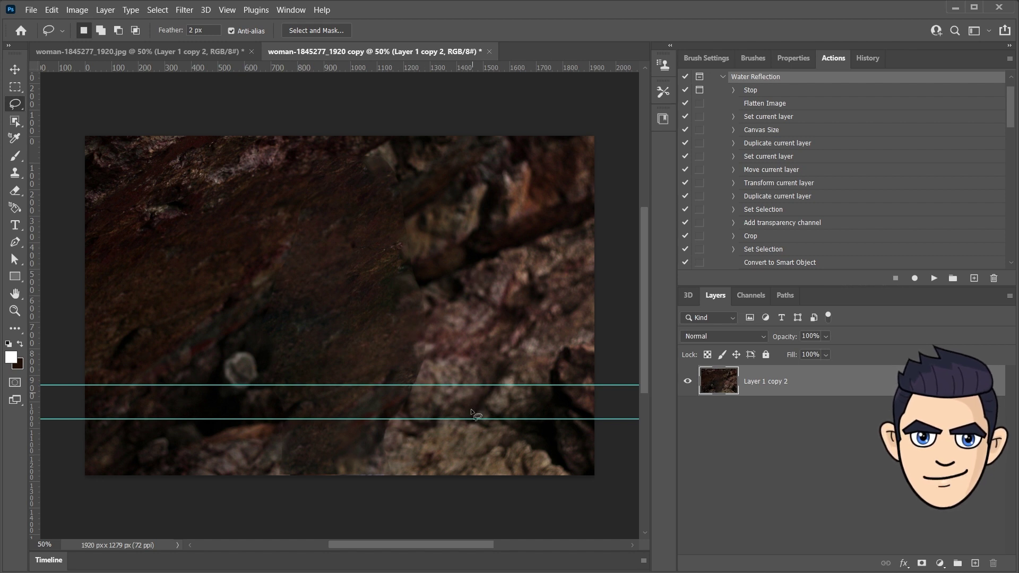
Step: Crop the copy to 1920 x 939 px at the waterline and run Water Reflection
key(c)
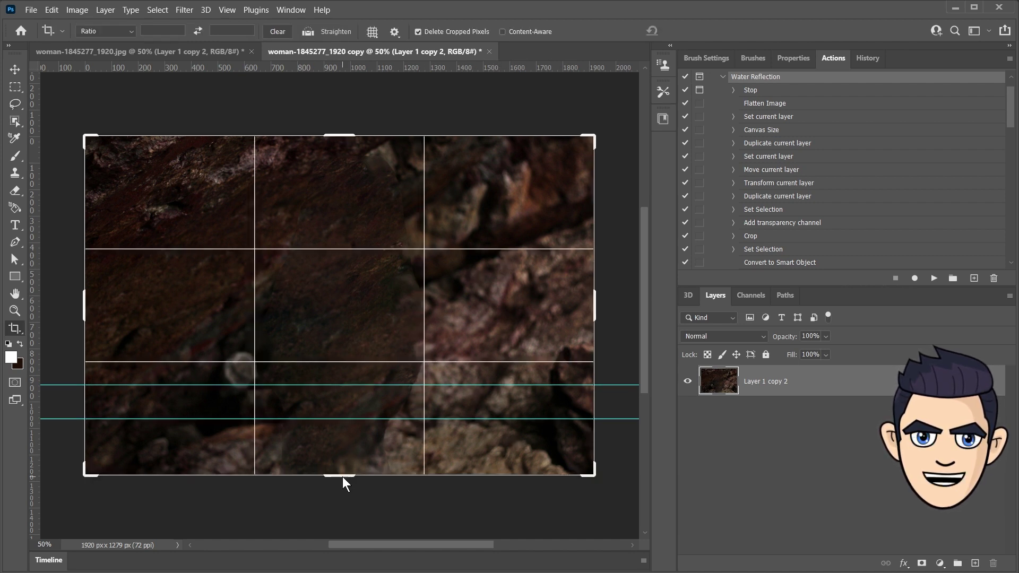
drag(343, 475, 343, 433)
key(Return)
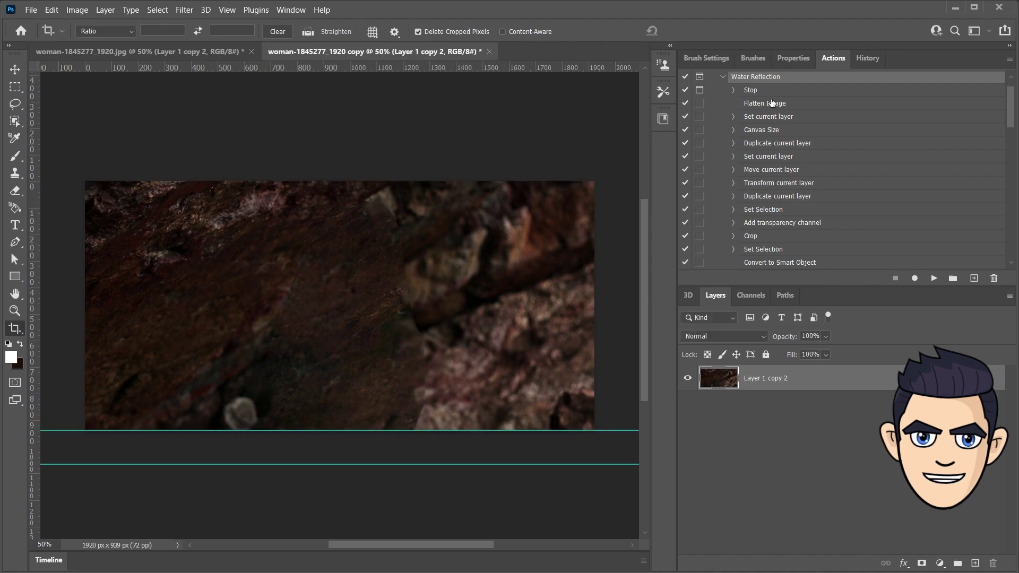
click(935, 279)
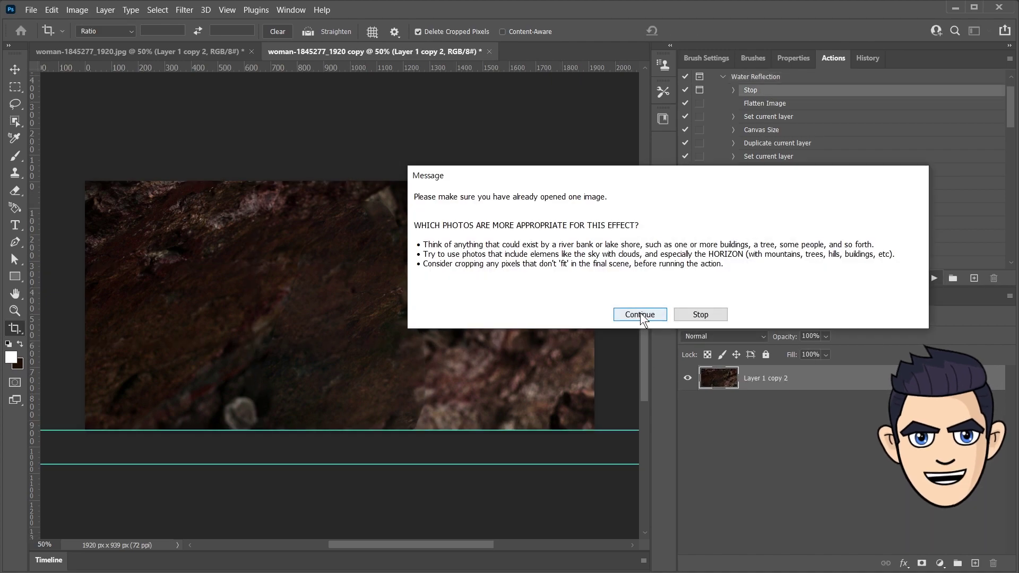
Step: Continue the Water Reflection action and zoom in to inspect the rock reflection's ripples
click(642, 315)
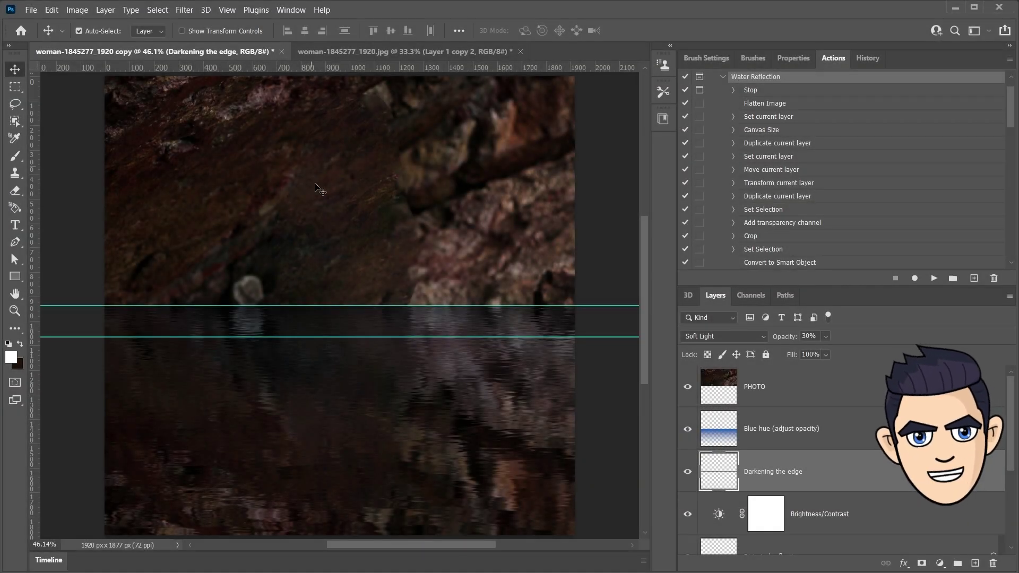
click(15, 311)
click(446, 318)
click(610, 261)
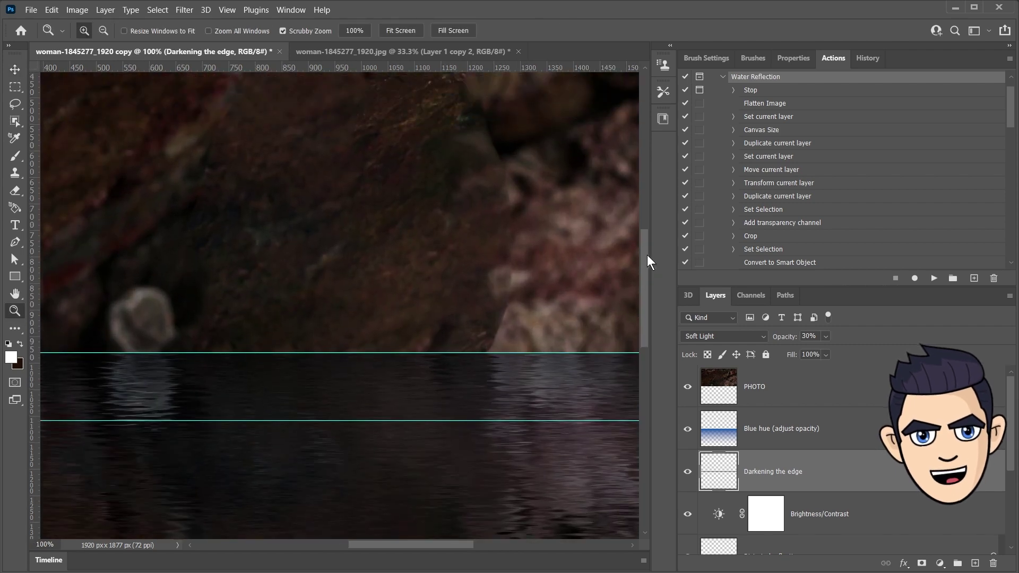
drag(645, 302, 657, 395)
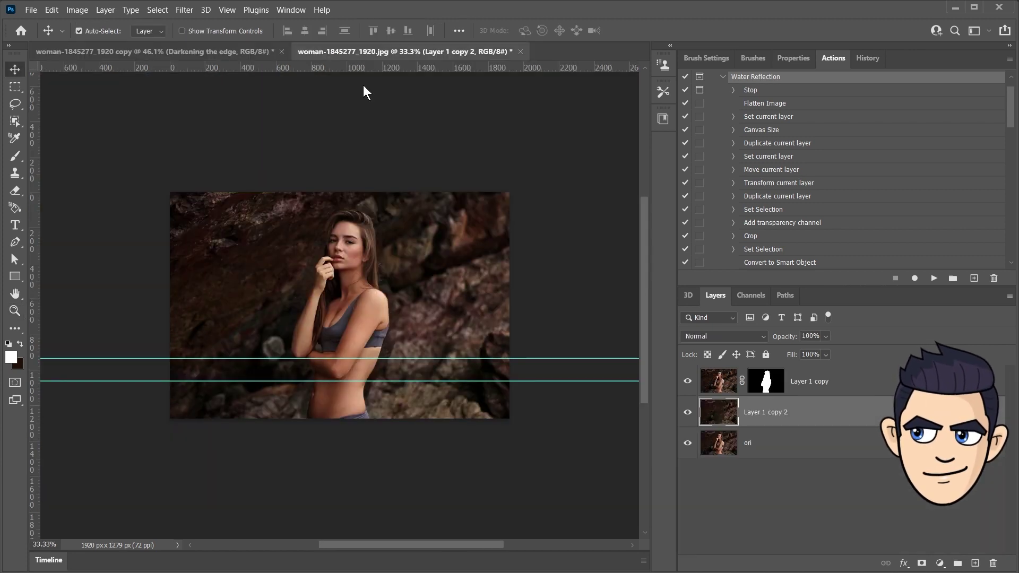
Step: Hide the rock layer and duplicate the ori layer into the reflection copy document
click(687, 407)
click(769, 451)
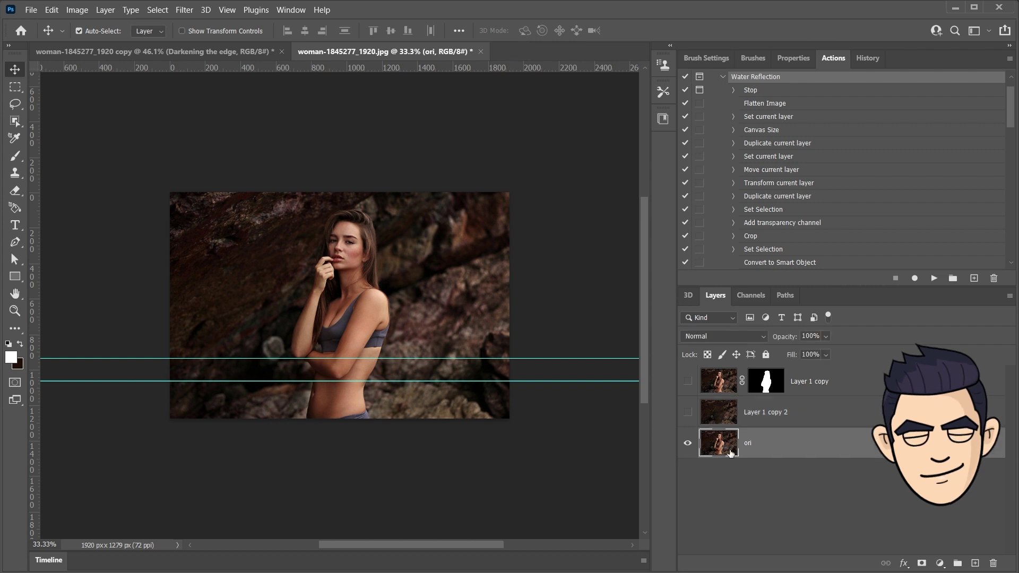
right_click(780, 455)
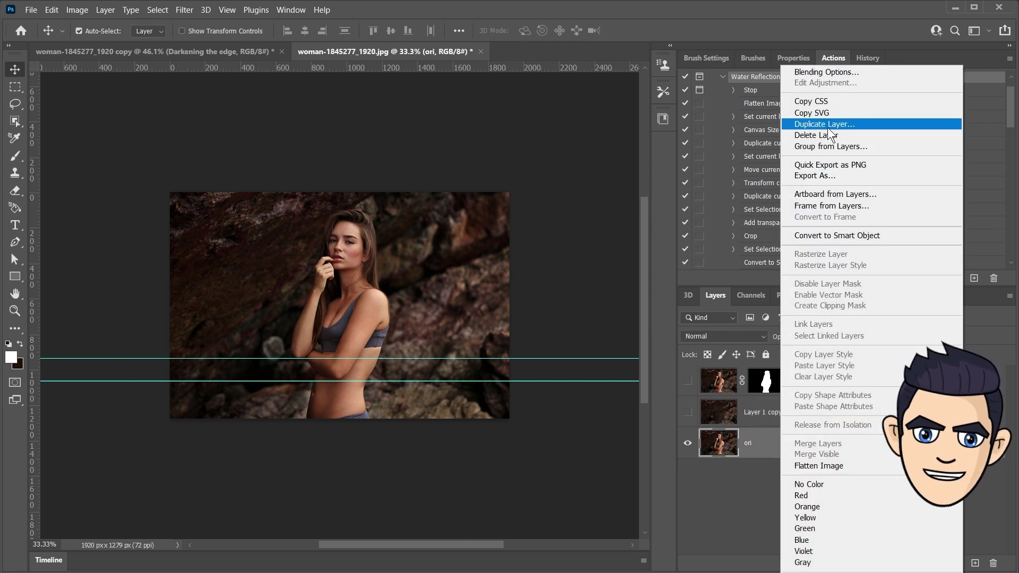
click(827, 128)
click(583, 228)
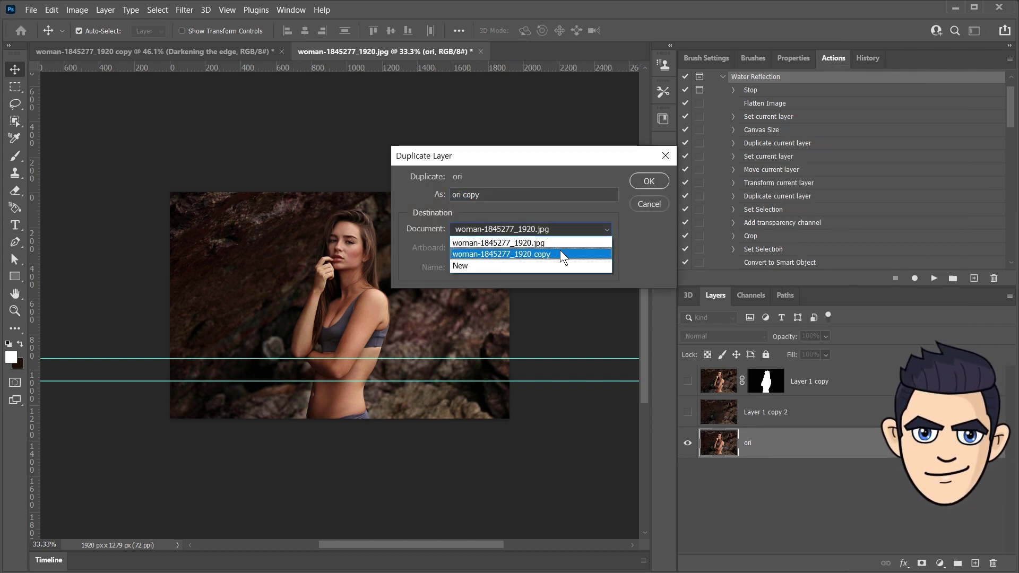
click(508, 254)
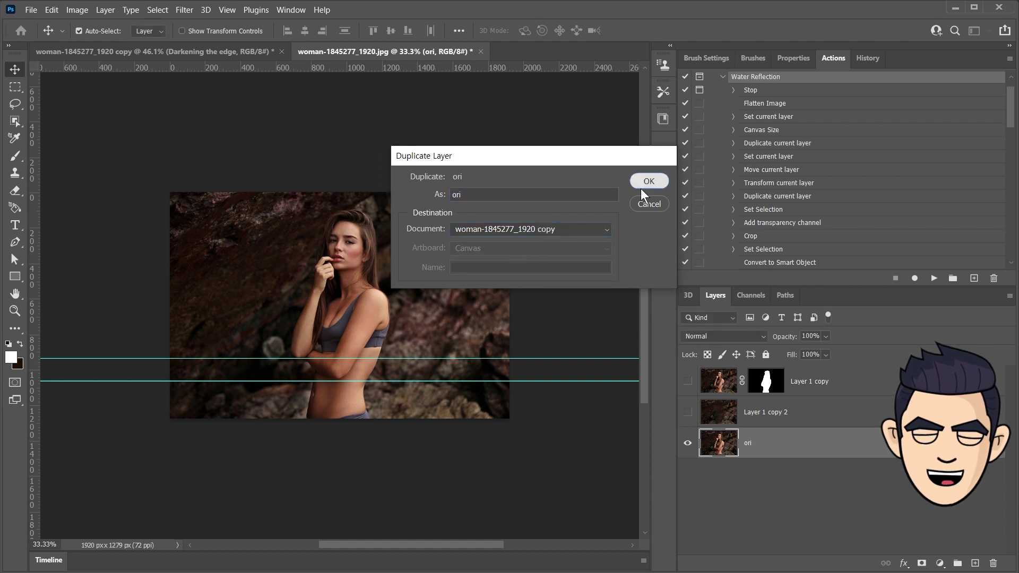
click(643, 182)
Step: Move ori to the top of the copy's layer stack and marquee the area below the waterline
click(230, 48)
key(ctrl+shift+bracketright)
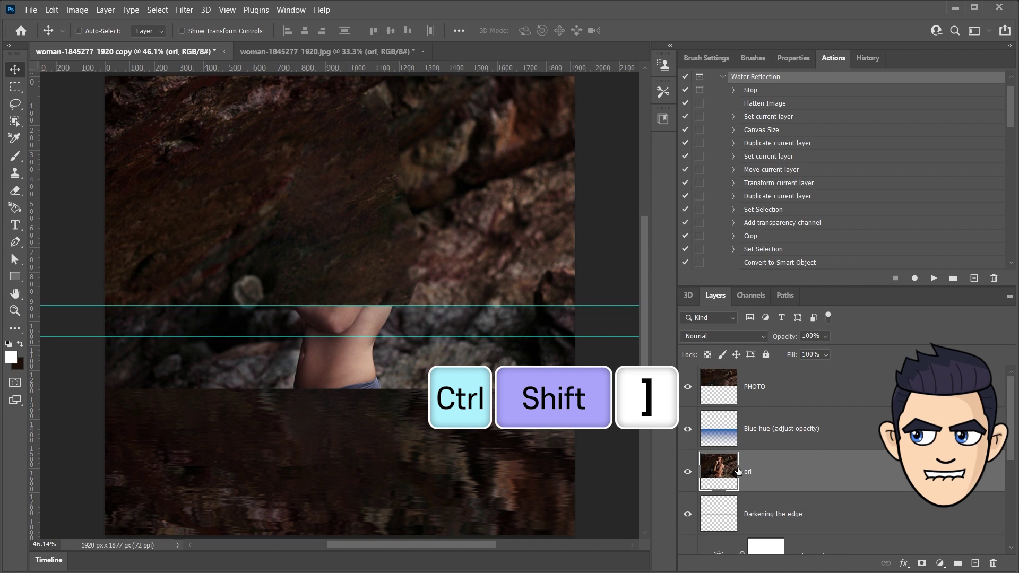
key(ctrl+shift+bracketright)
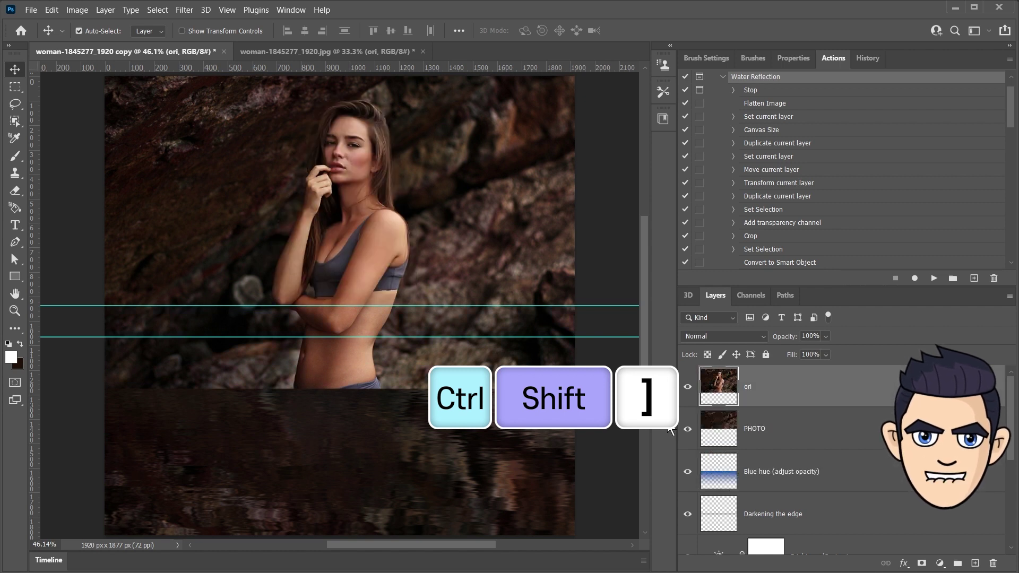
key(m)
mouse_move(575, 423)
mouse_down()
mouse_move(36, 316)
mouse_move(35, 306)
mouse_up()
Step: Delete ori's body below the waterline and compare the layer on and off
key(Delete)
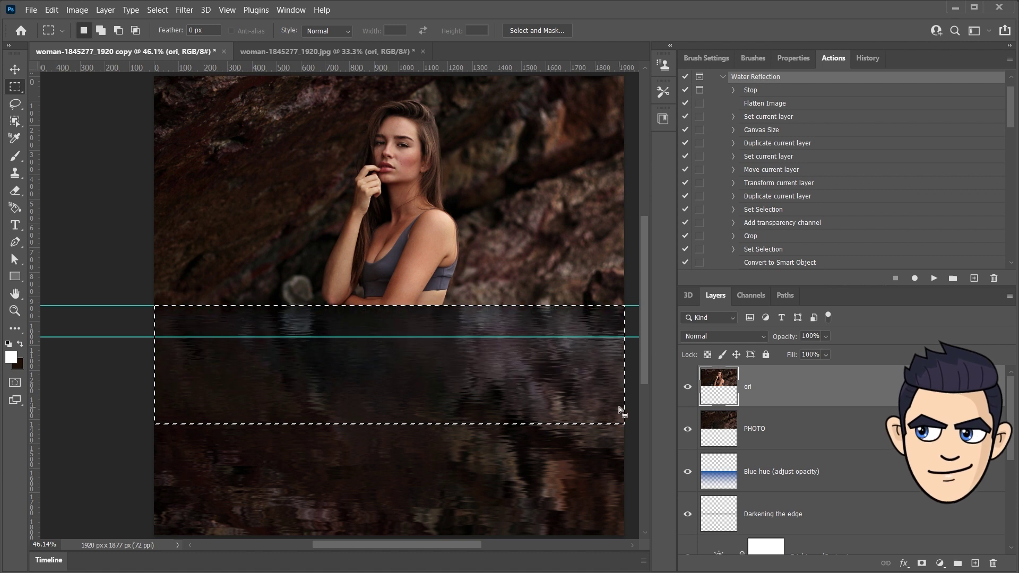
key(ctrl+d)
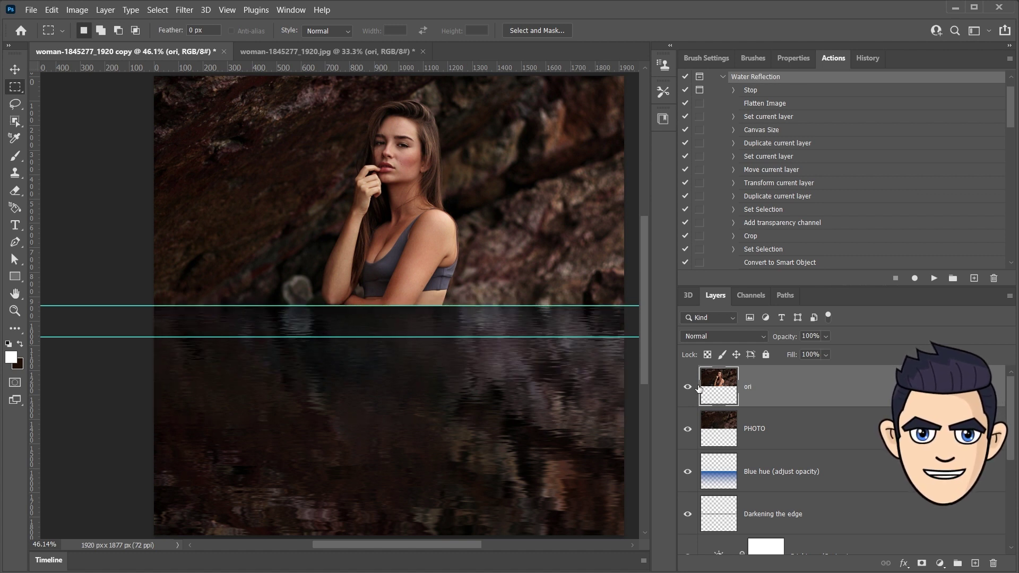
click(686, 390)
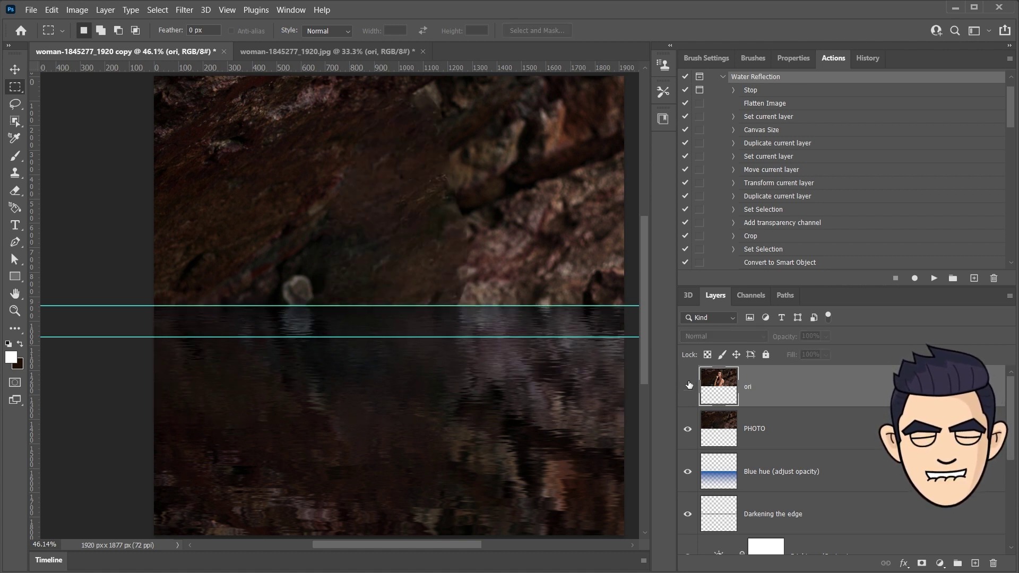
click(688, 385)
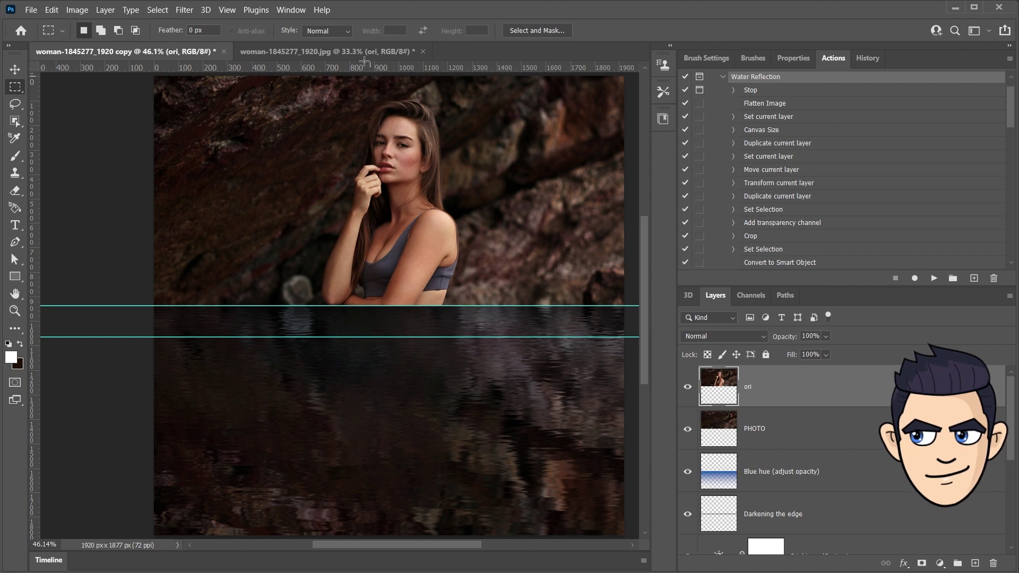
Step: Duplicate the masked woman cutout into the composite and rename it 'woman'
click(364, 54)
click(723, 392)
click(687, 380)
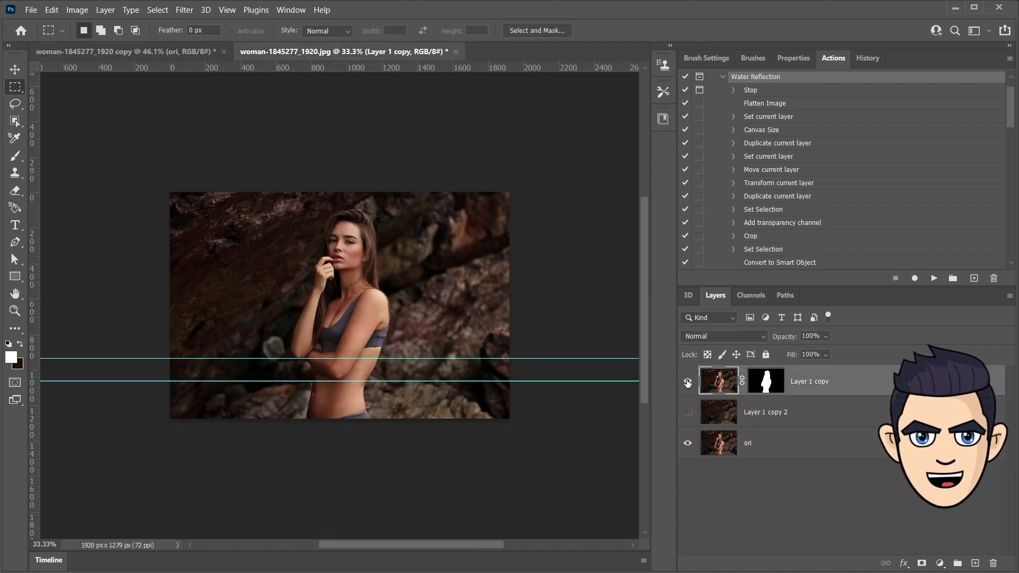
right_click(822, 386)
click(861, 127)
click(566, 231)
click(501, 253)
click(645, 182)
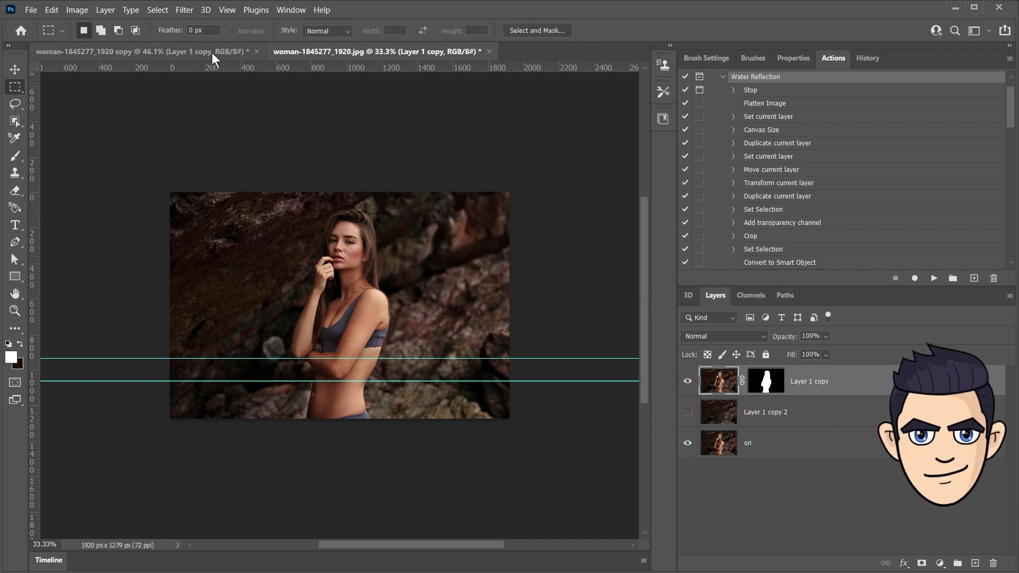
click(218, 53)
double_click(800, 387)
text(Wn)
key(Return)
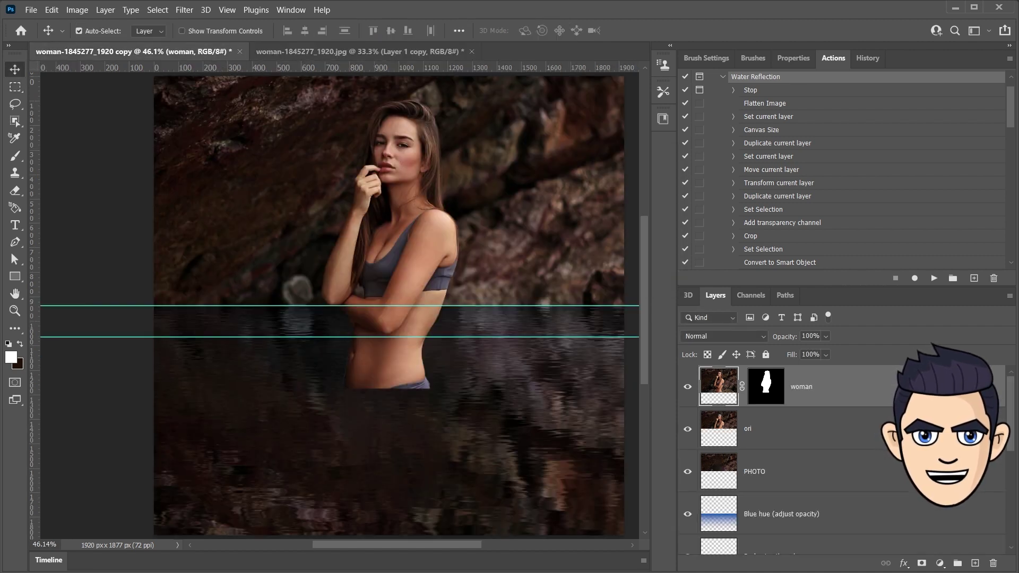
Step: Trim the woman layer below the waist and duplicate it
click(15, 91)
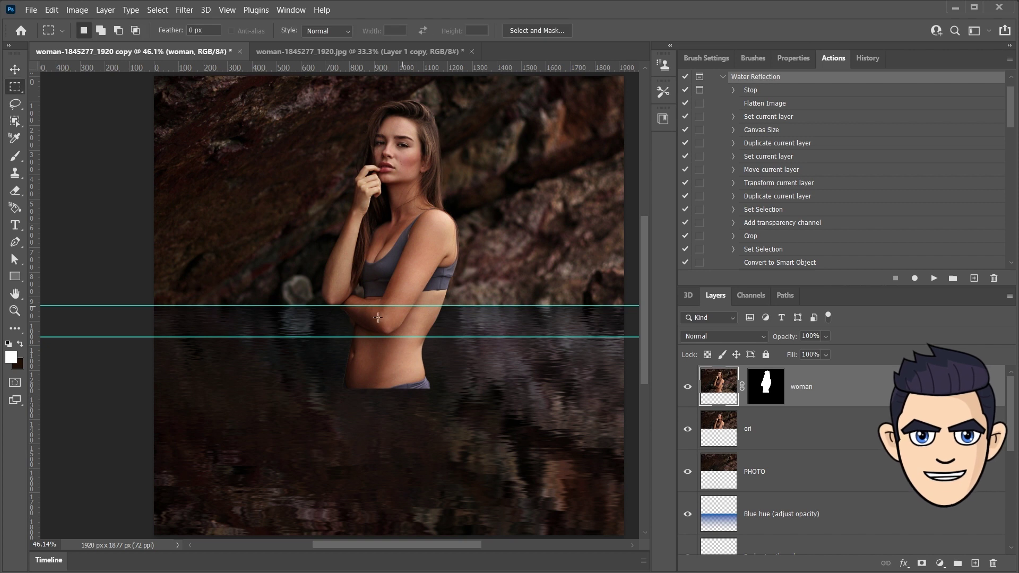
drag(531, 439, 256, 336)
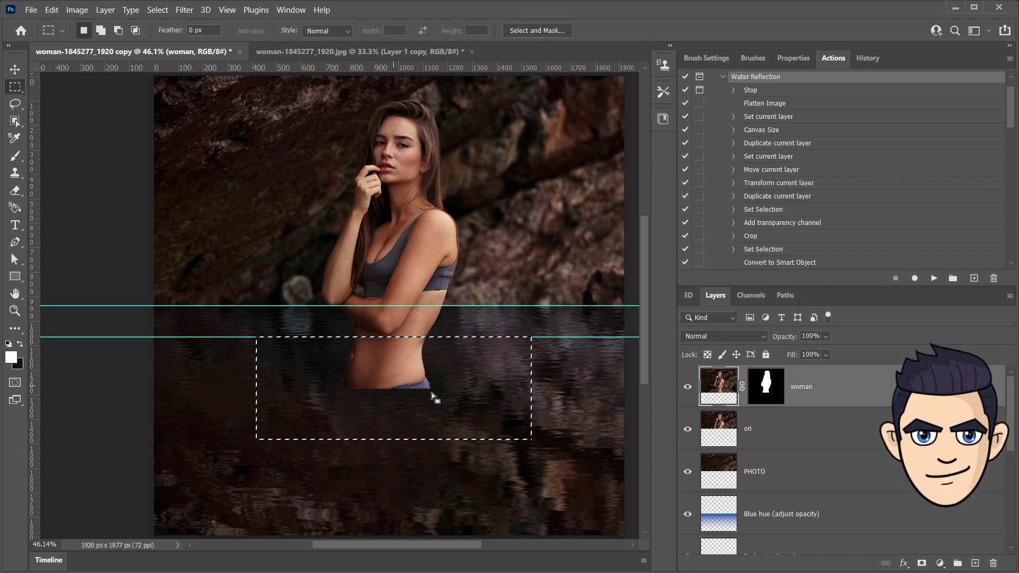
key(Delete)
key(ctrl+d)
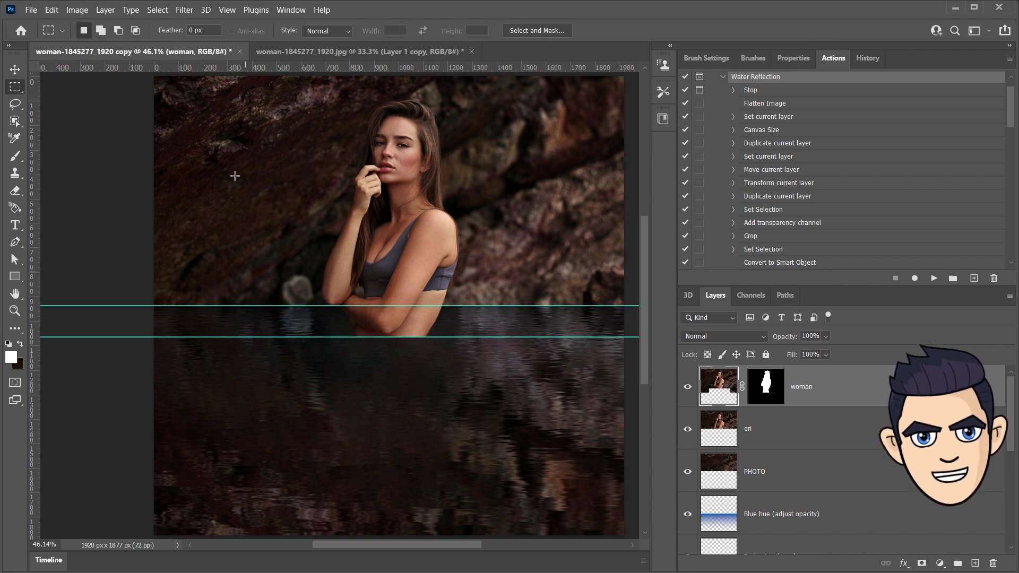
key(ctrl+j)
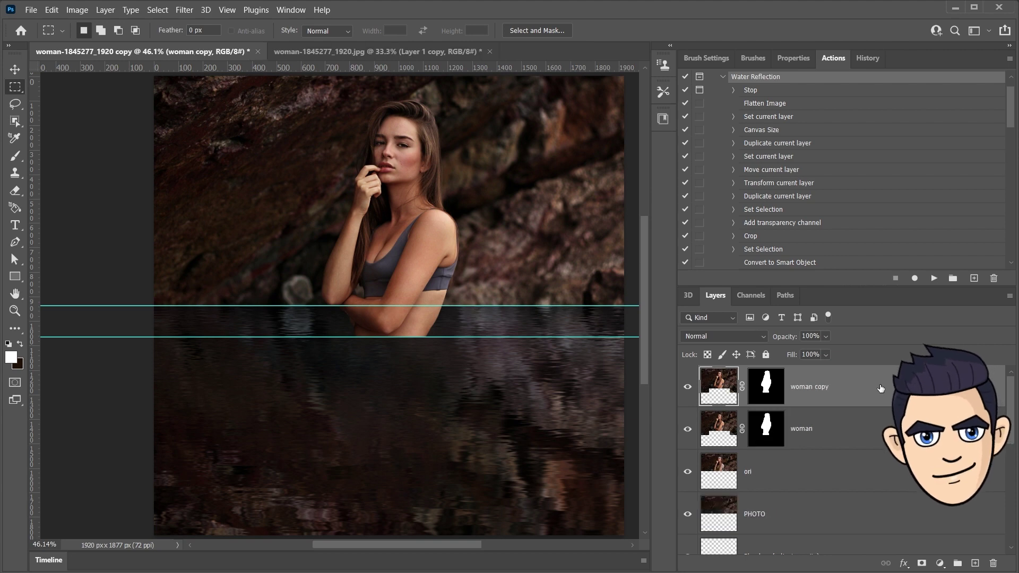
click(52, 10)
mouse_move(72, 296)
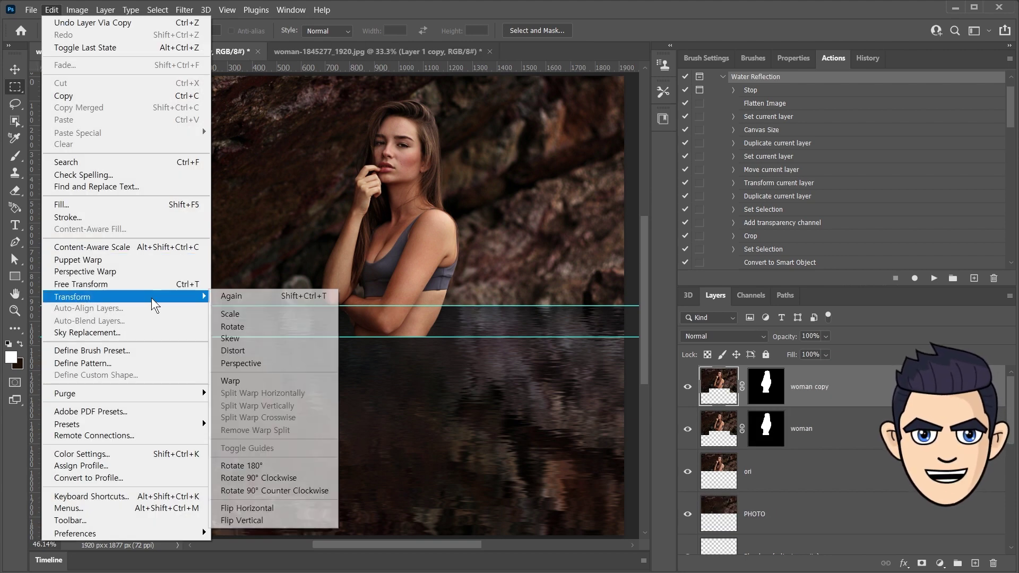
Step: Flip the woman copy vertically, move it below the waterline, and apply its mask
click(266, 520)
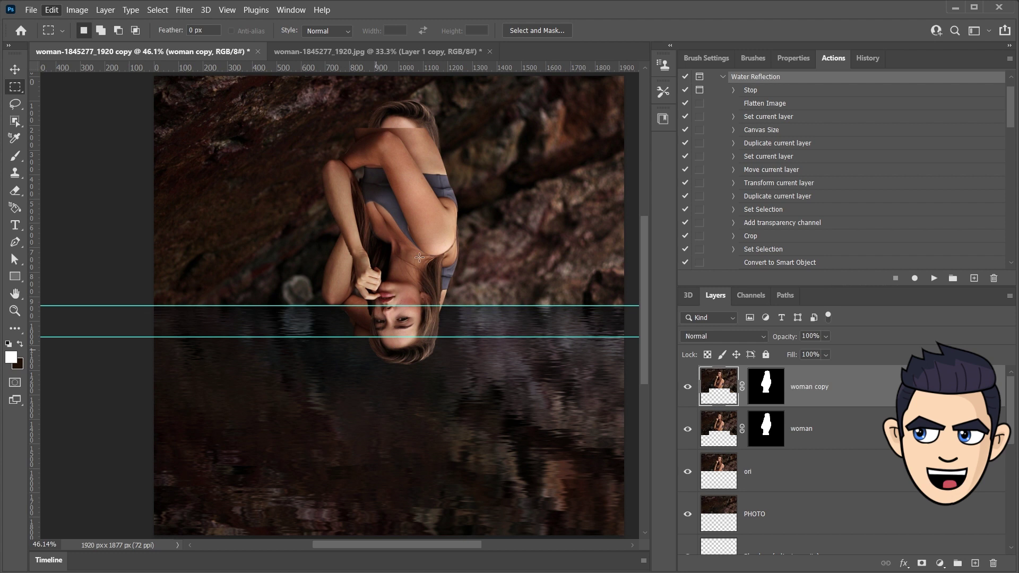
drag(593, 218, 593, 359)
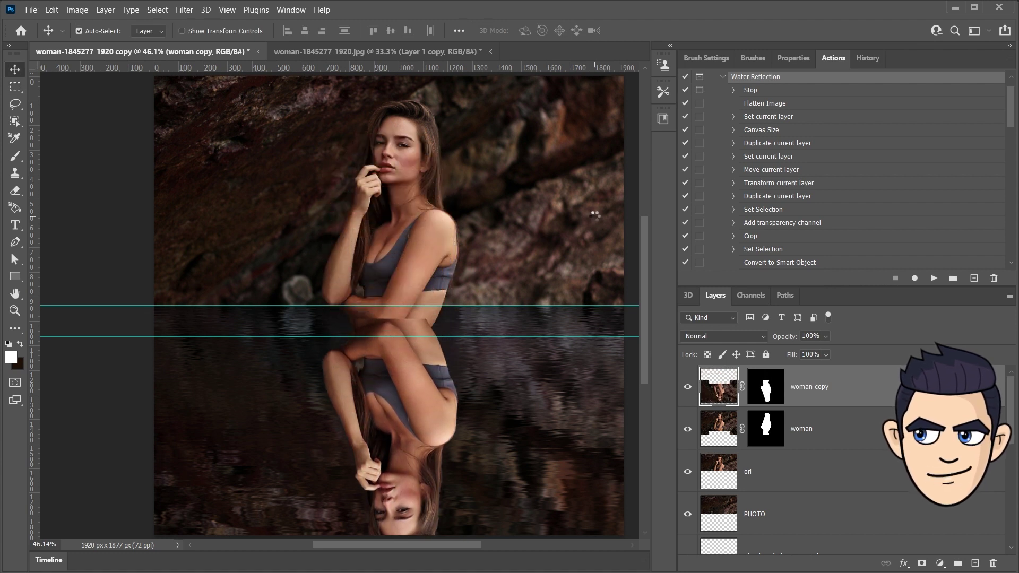
click(766, 395)
right_click(766, 395)
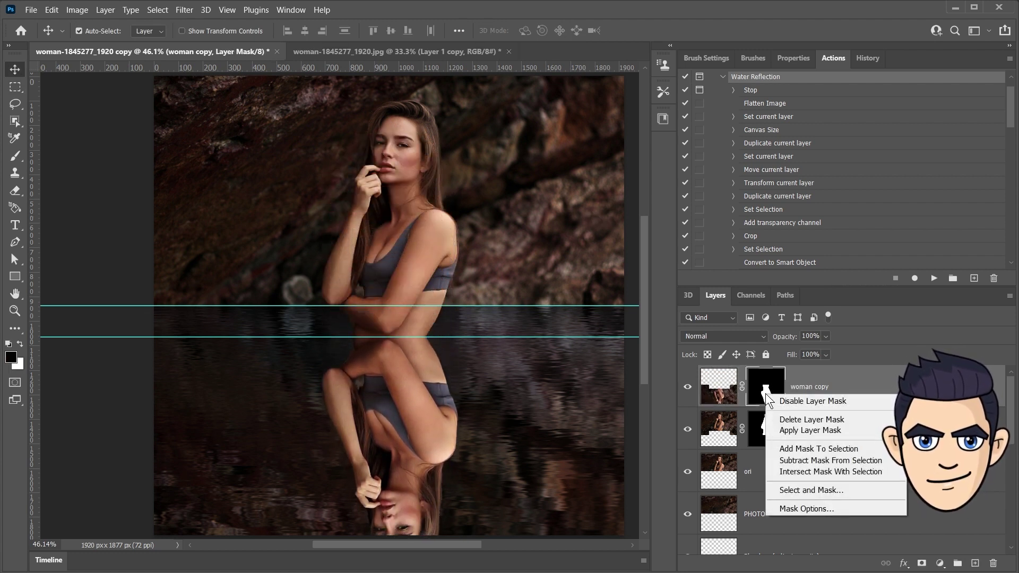
click(791, 430)
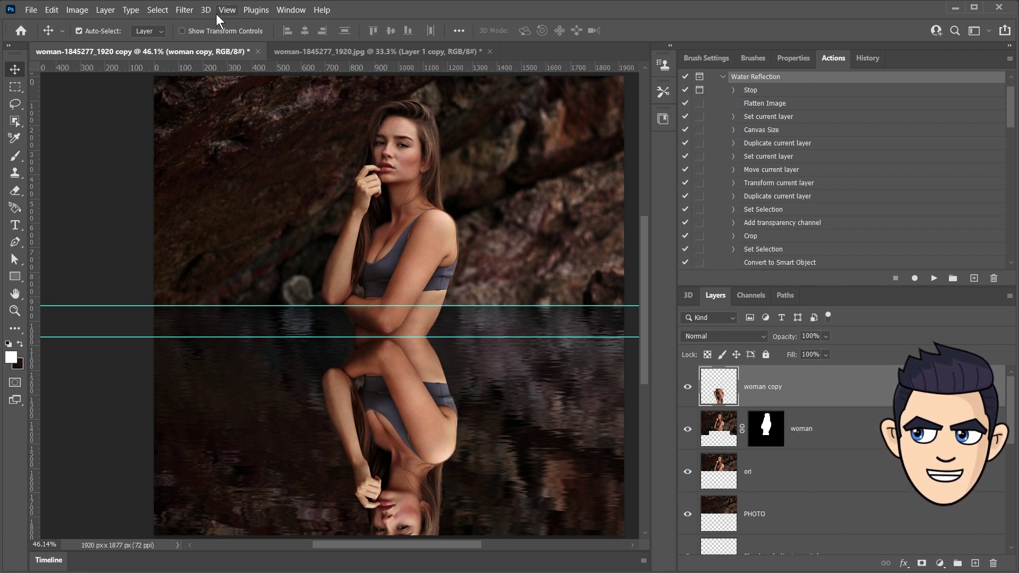
Step: Ripple the reflection with Displace using MAP-1 (water).psd and hide the guides
click(184, 9)
mouse_move(197, 193)
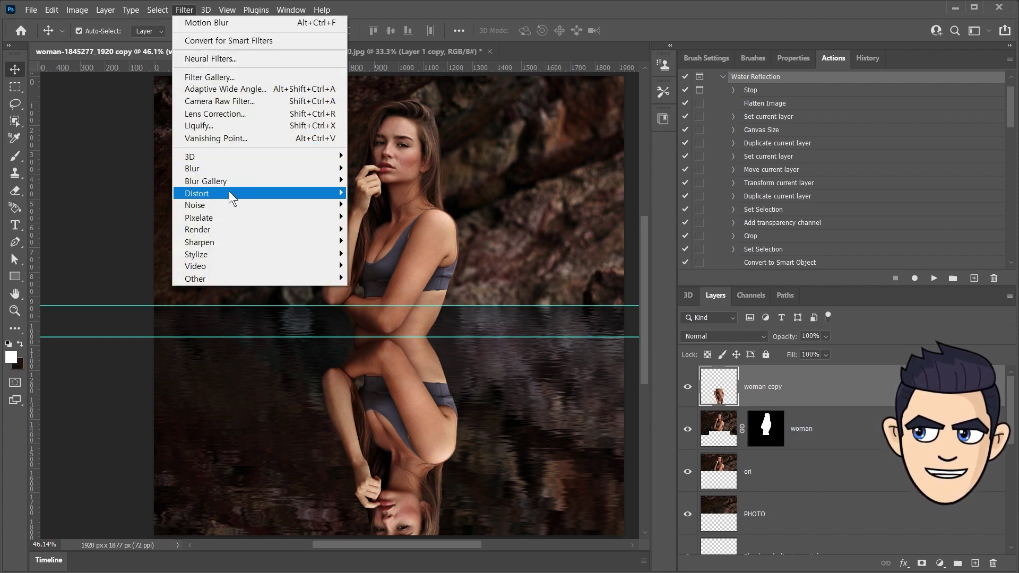
click(396, 194)
click(744, 381)
click(624, 176)
click(998, 438)
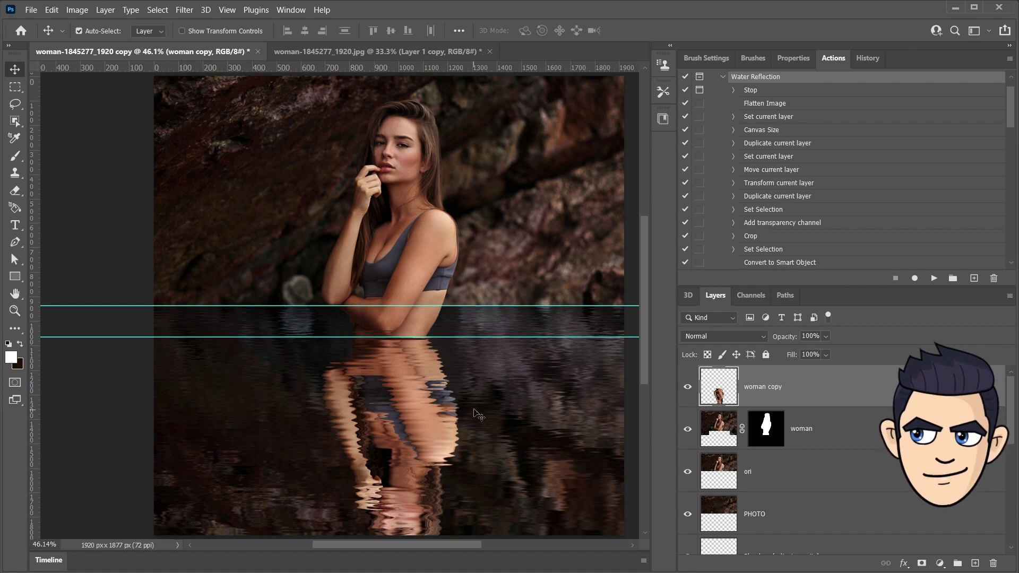
key(ctrl+h)
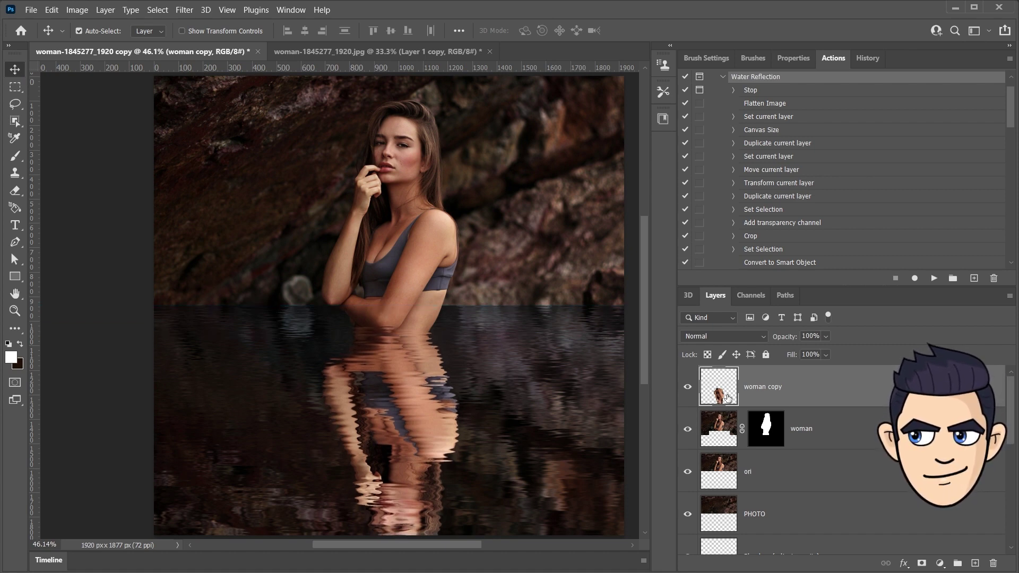
Step: Inspect the forearm area at 100% zoom, then return to a 50% view
key(z)
key(ctrl+1)
click(16, 103)
drag(466, 358, 522, 305)
key(ctrl+d)
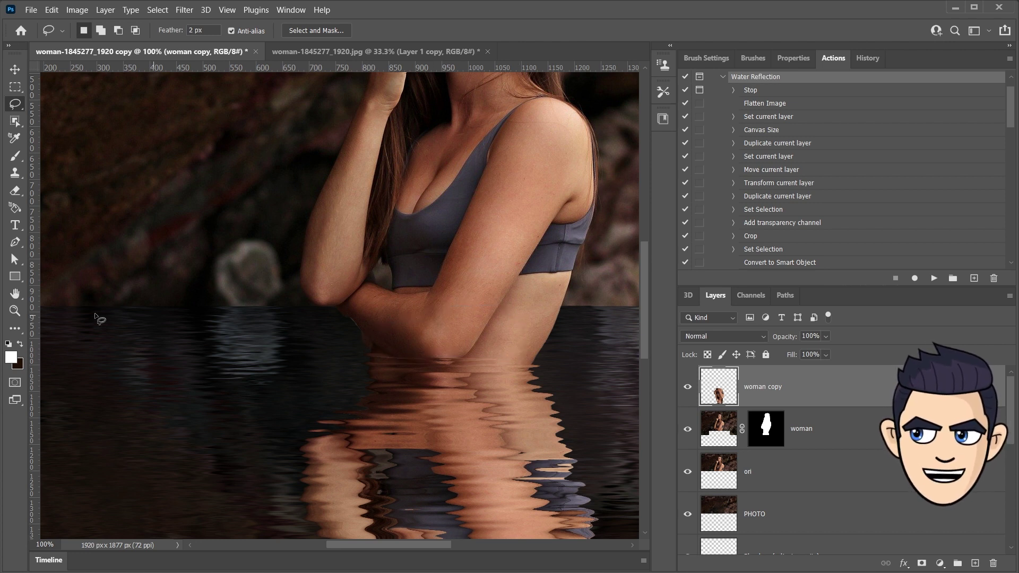
click(14, 310)
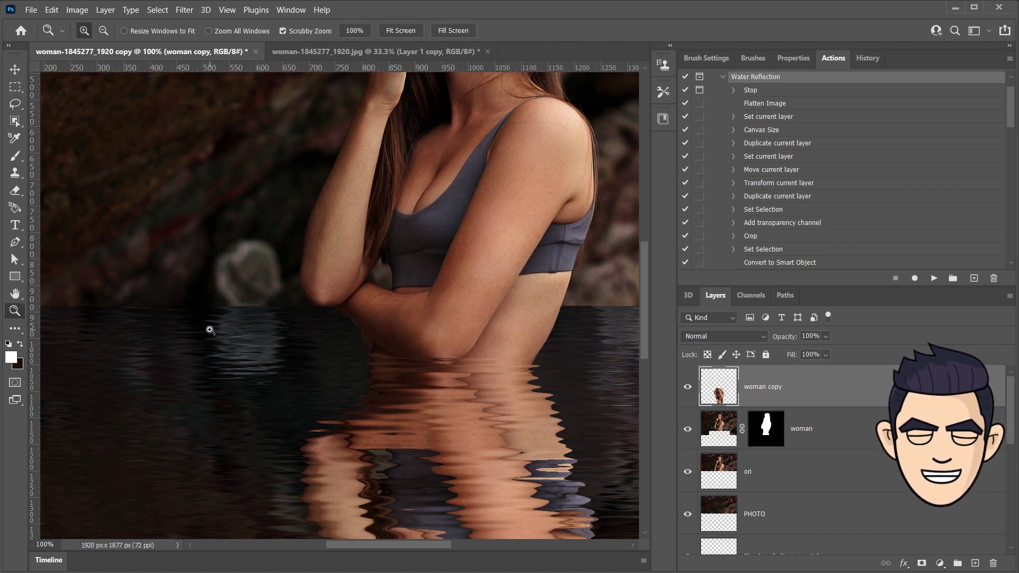
key(ctrl+minus)
key(ctrl+minus)
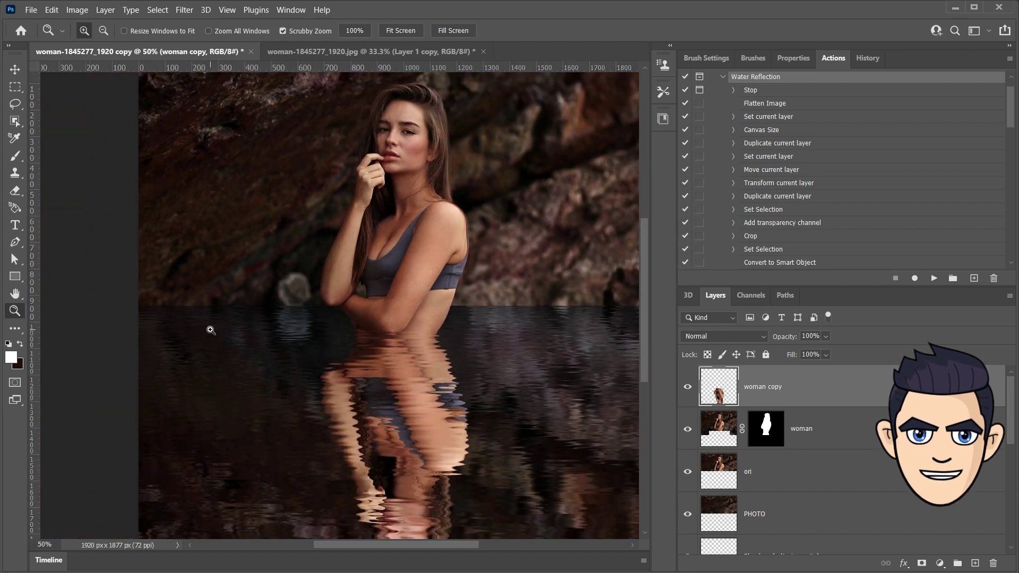
key(v)
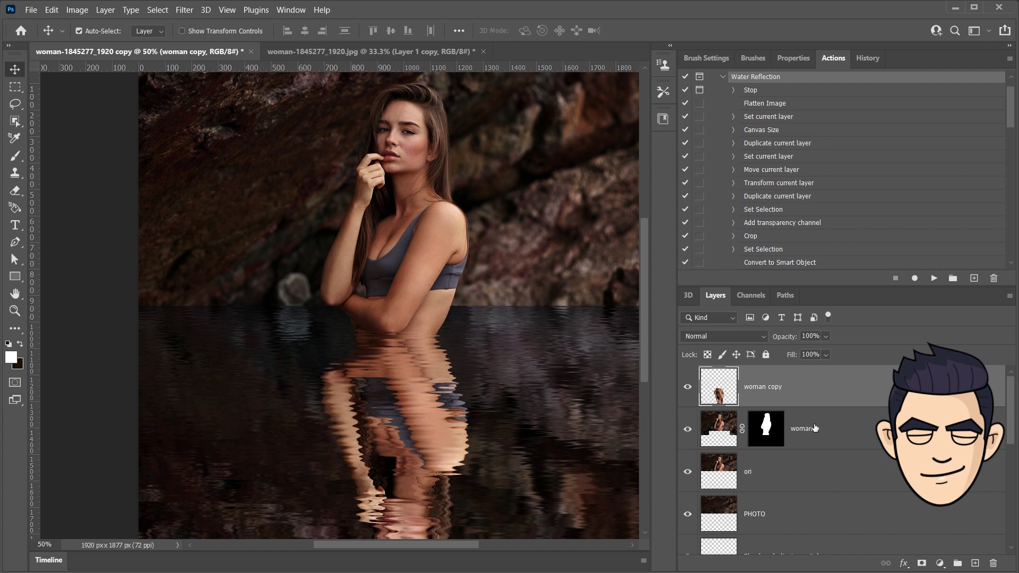
Step: Rename the woman copy layer to 'woman reflection'
double_click(777, 388)
drag(772, 387, 816, 386)
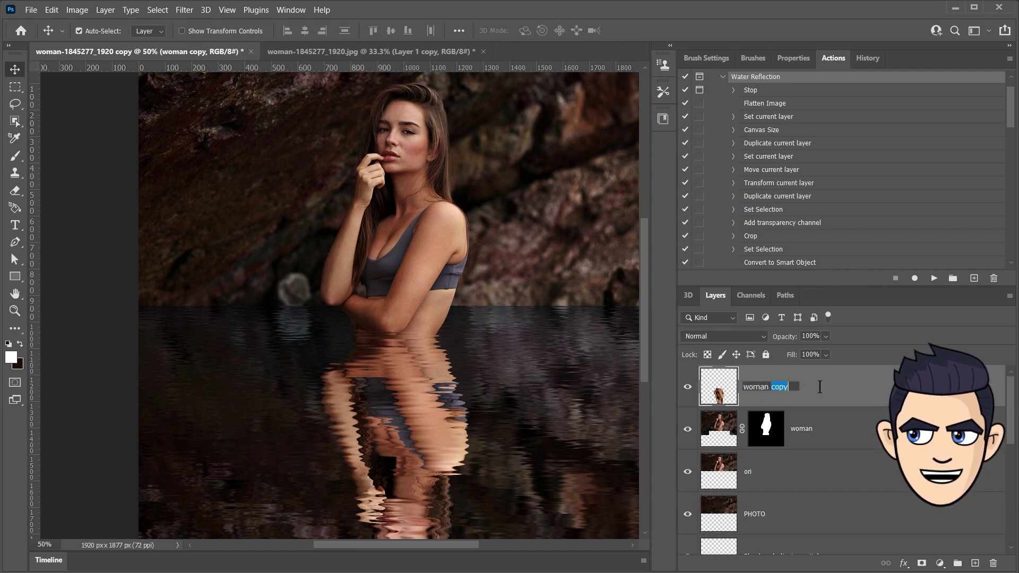
text(refletion)
key(Return)
Step: Lower the layer's saturation with a Hue/Saturation adjustment
click(77, 10)
mouse_move(98, 40)
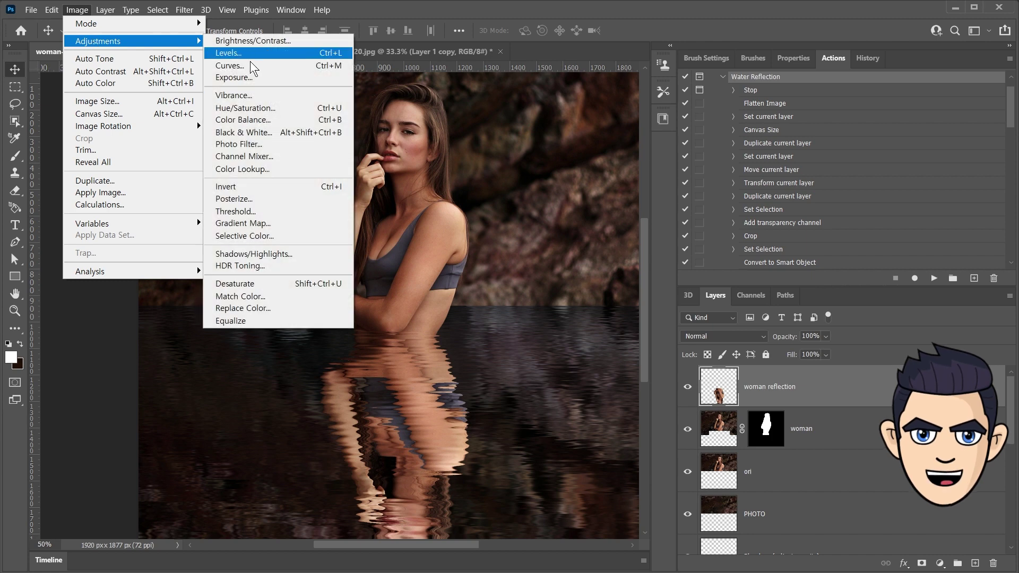
click(246, 108)
click(702, 251)
text(-20)
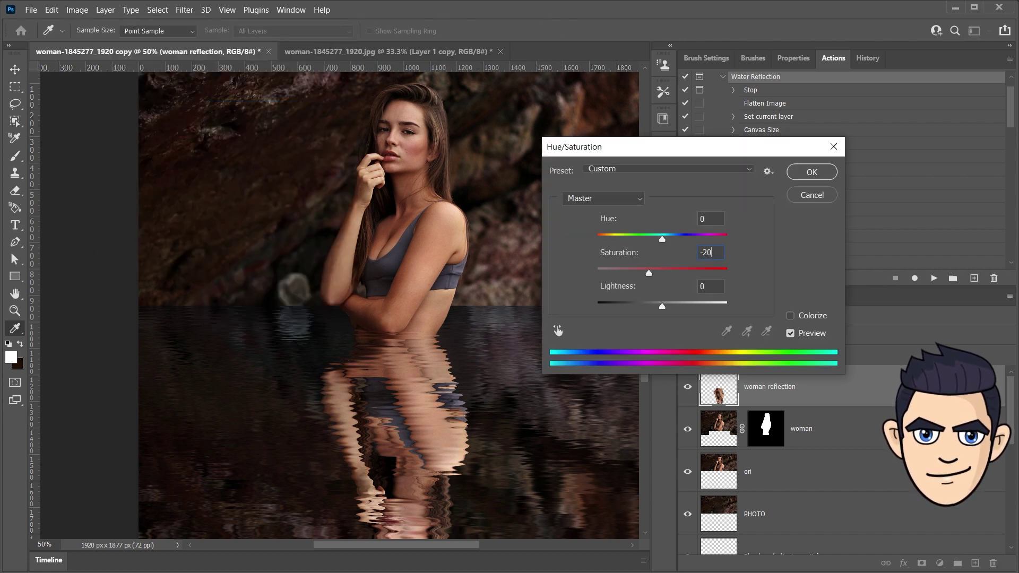
key(Return)
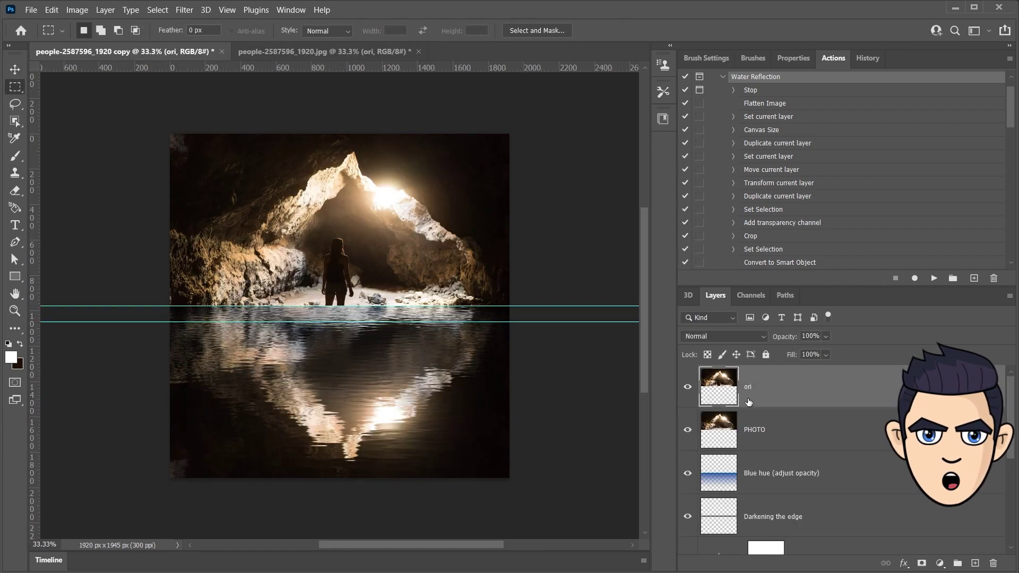
Step: Drag the reflection layer straight down so it sits below the figure
drag(331, 320, 333, 378)
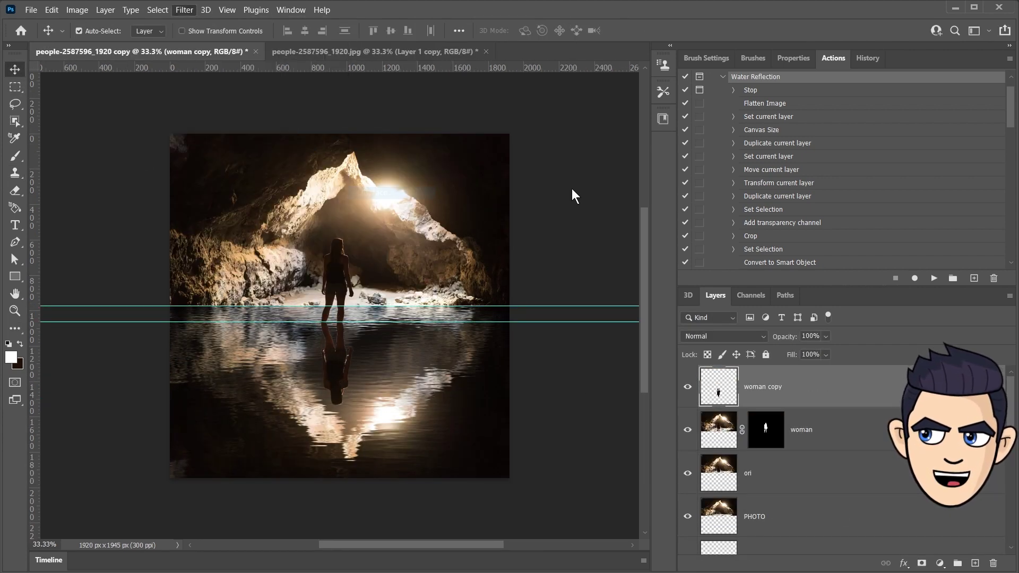